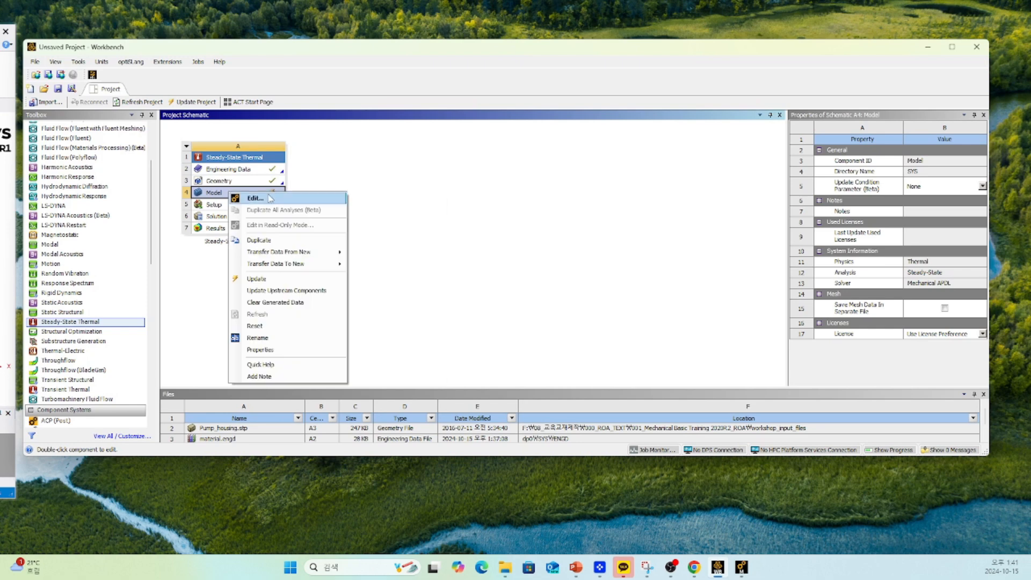
# Open the Model cell of the Steady-State Thermal system for editing in Mechanical
pyautogui.click(220, 191)
pyautogui.rightClick(220, 191)
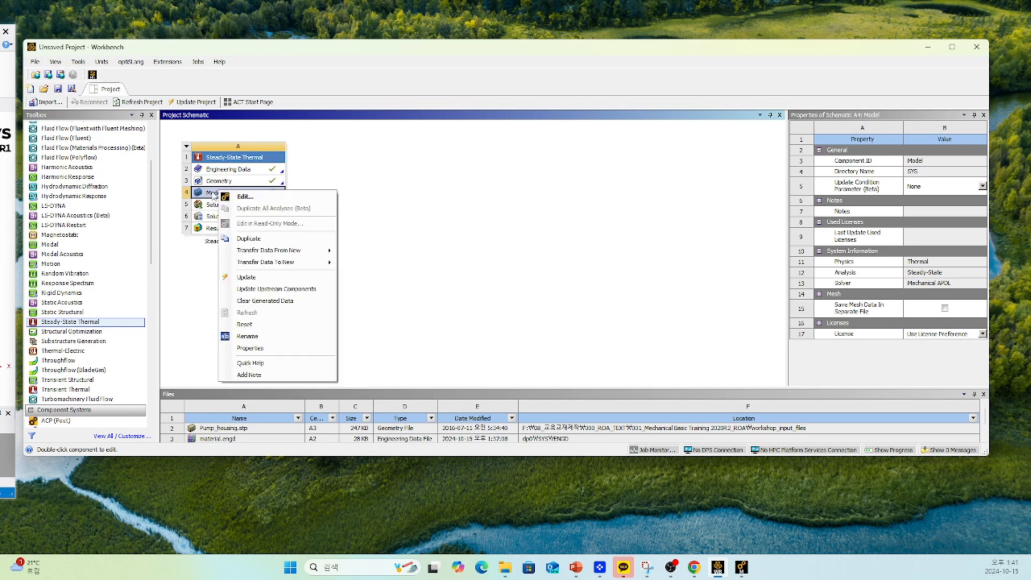
pyautogui.click(242, 197)
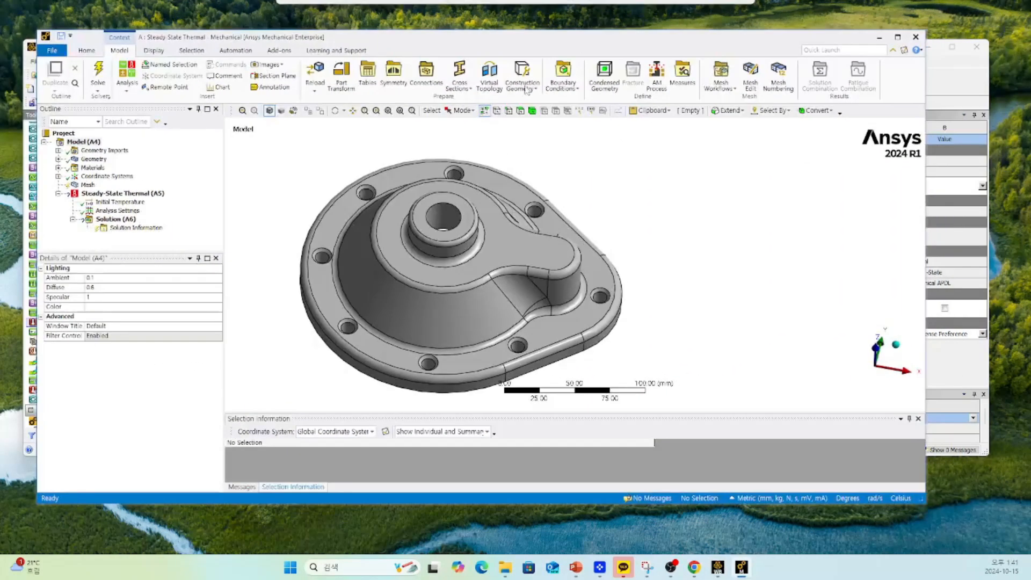
# Select the pump housing part under Geometry and show its details, including the material assignment
pyautogui.click(92, 160)
pyautogui.click(58, 159)
pyautogui.click(131, 168)
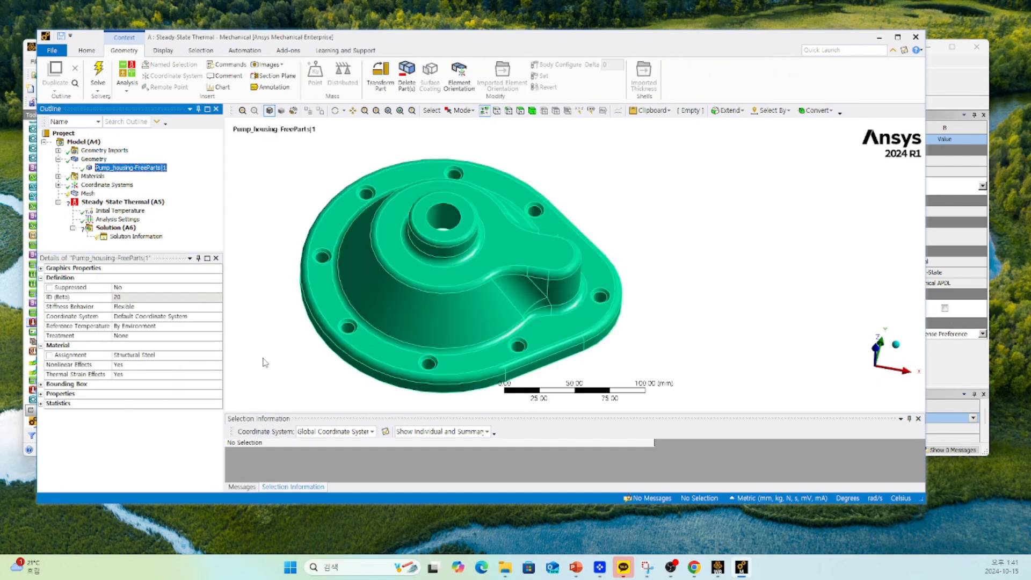
pyautogui.click(164, 357)
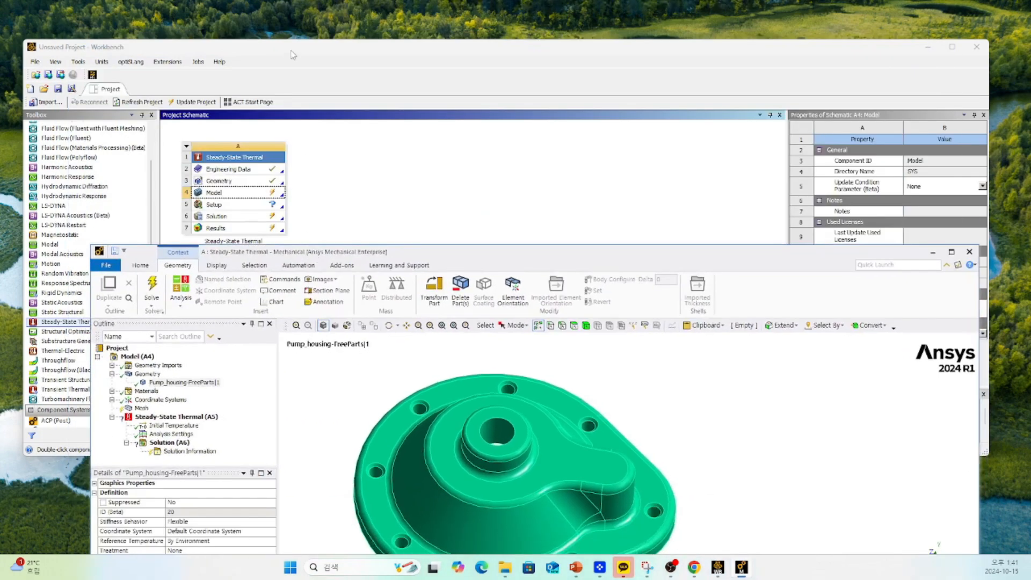
# Switch to Workbench, open the Engineering Data of the Steady-State Thermal system and show the engineering data sources
pyautogui.moveTo(292, 55); pyautogui.dragTo(373, 45)
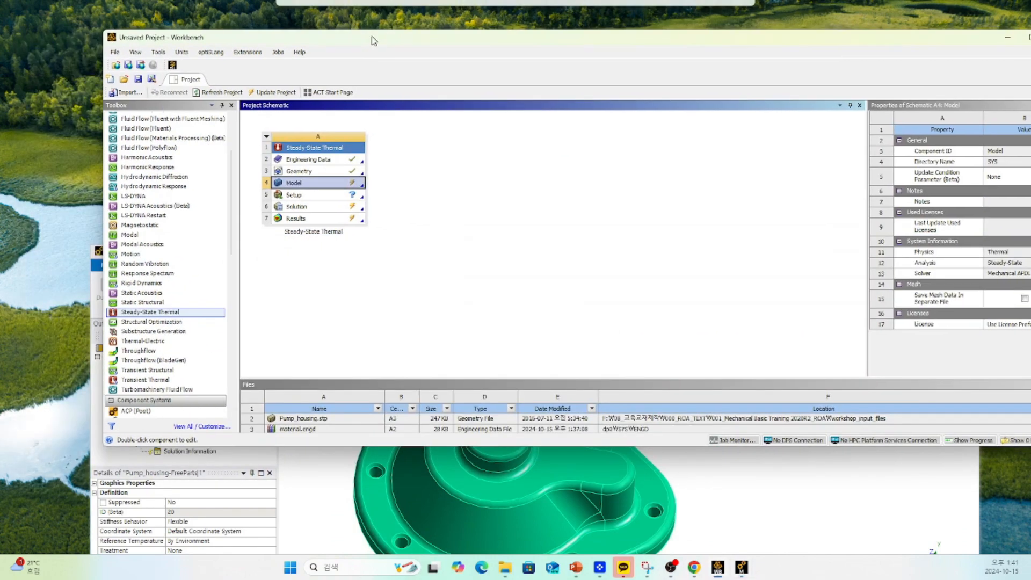
pyautogui.click(379, 230)
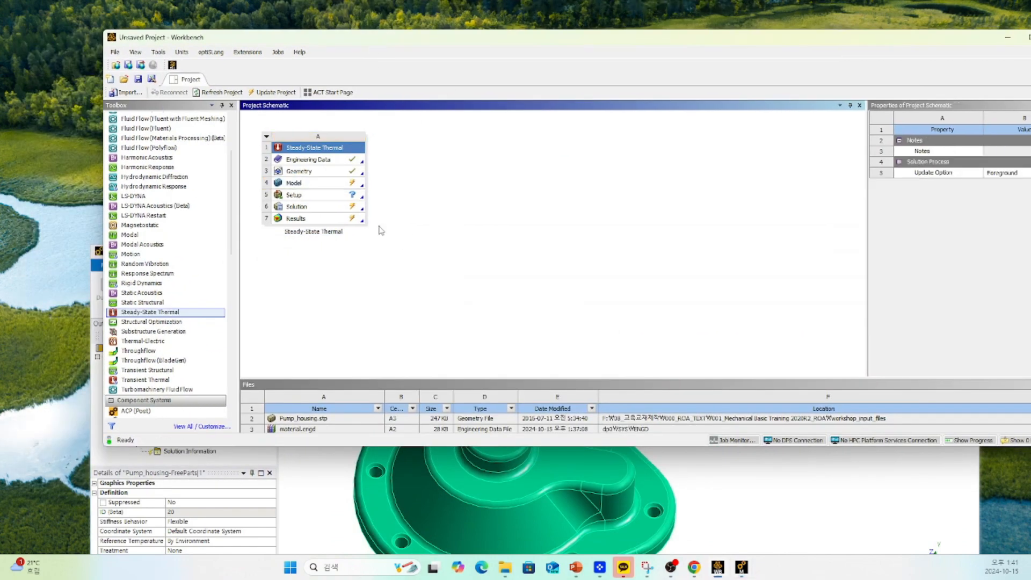
pyautogui.click(310, 159)
pyautogui.doubleClick(311, 160)
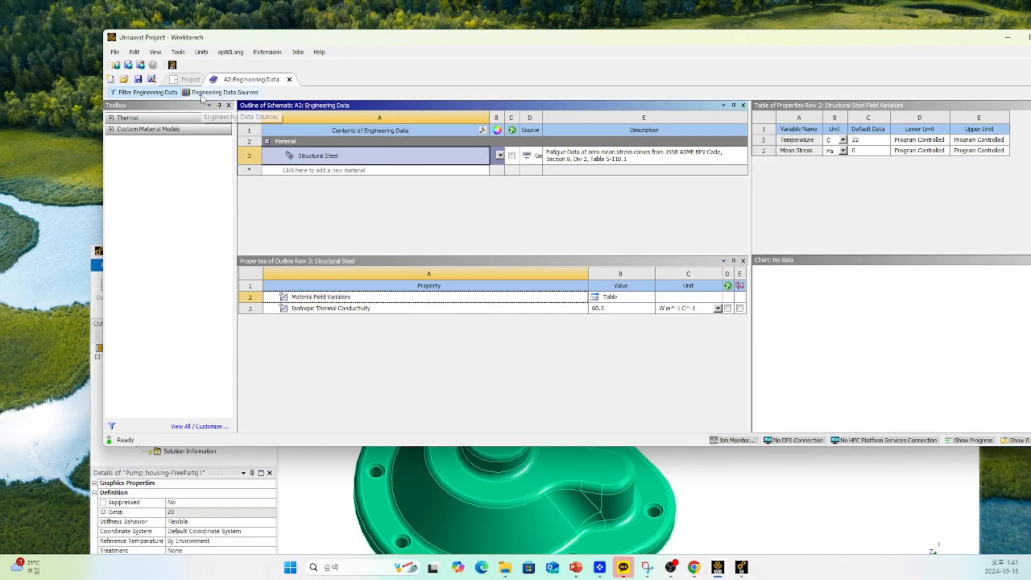
pyautogui.click(202, 95)
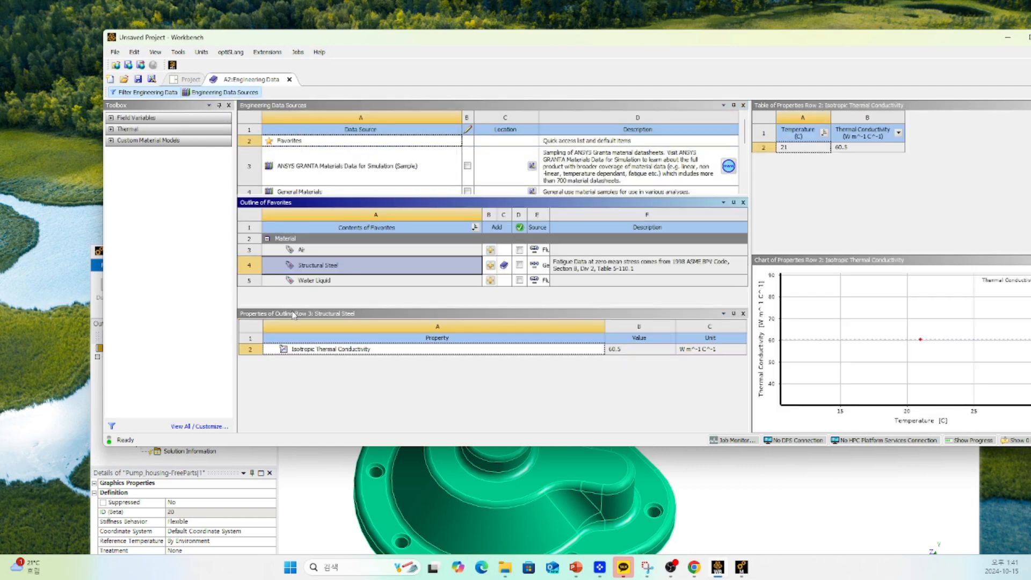
# Look through the Favorites materials Air, Structural Steel and Water Liquid and their thermal conductivity
pyautogui.moveTo(325, 198)
pyautogui.mouseDown()
pyautogui.moveTo(328, 214)
pyautogui.moveTo(332, 192)
pyautogui.mouseUp()
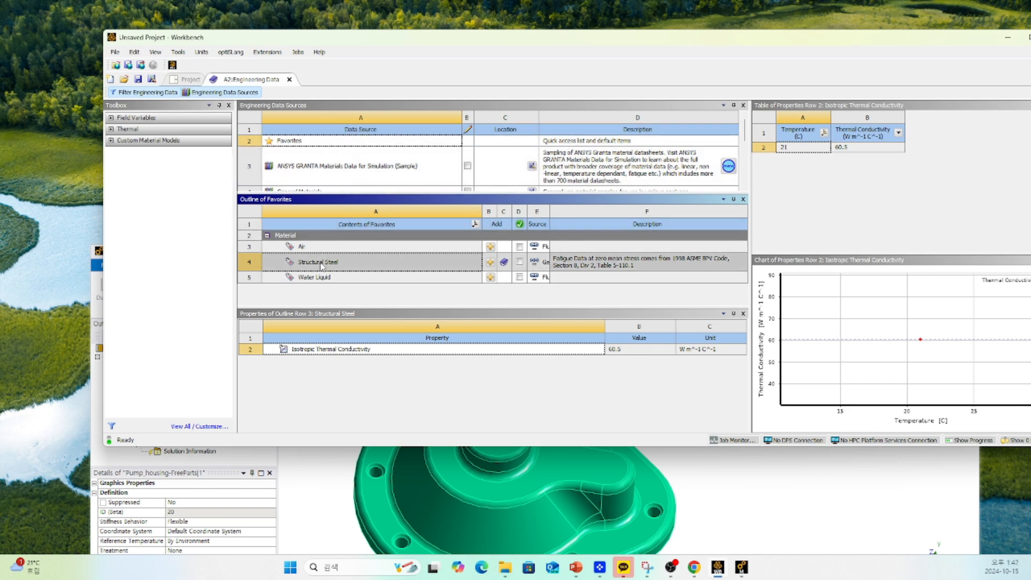
pyautogui.click(328, 248)
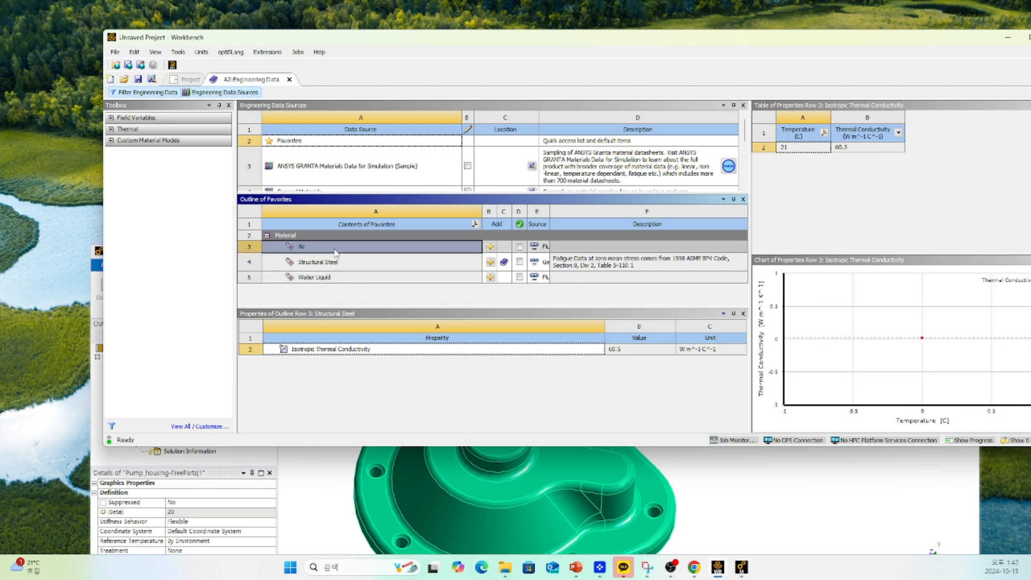
pyautogui.click(330, 262)
pyautogui.click(332, 278)
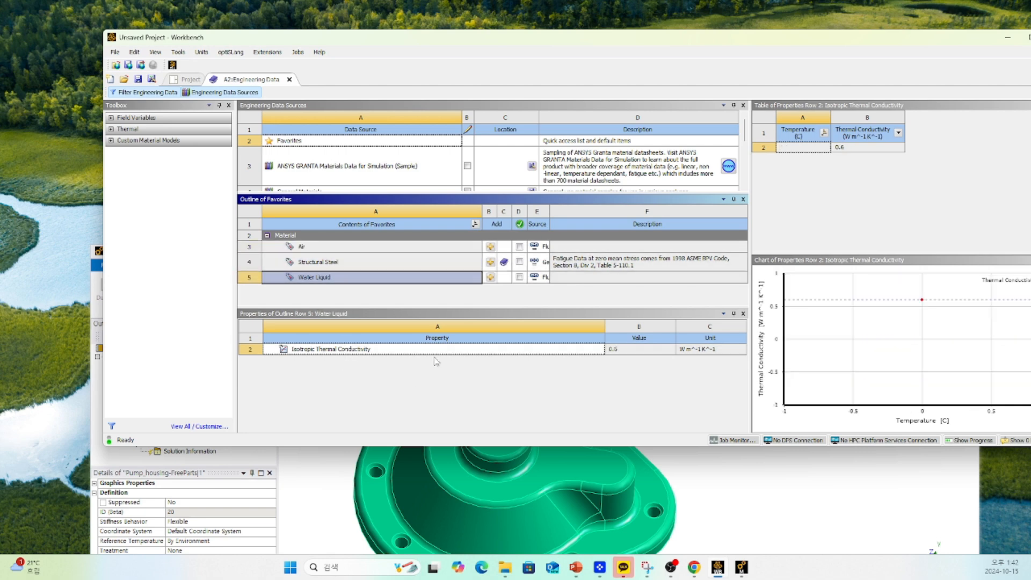
# Add Polyethylene from the General Materials library to the project's engineering data
pyautogui.moveTo(399, 307); pyautogui.dragTo(398, 378)
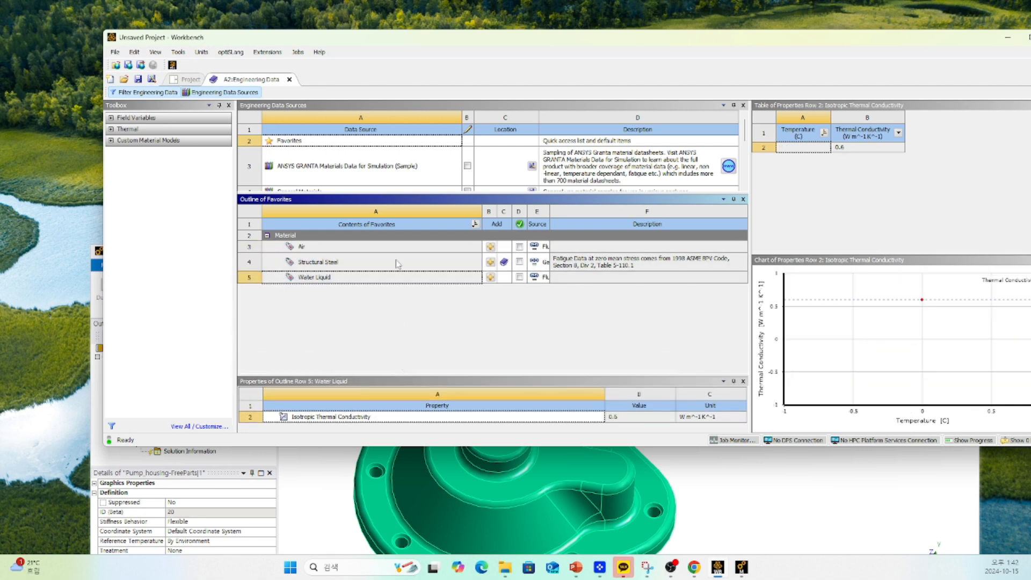
pyautogui.moveTo(403, 195); pyautogui.dragTo(405, 272)
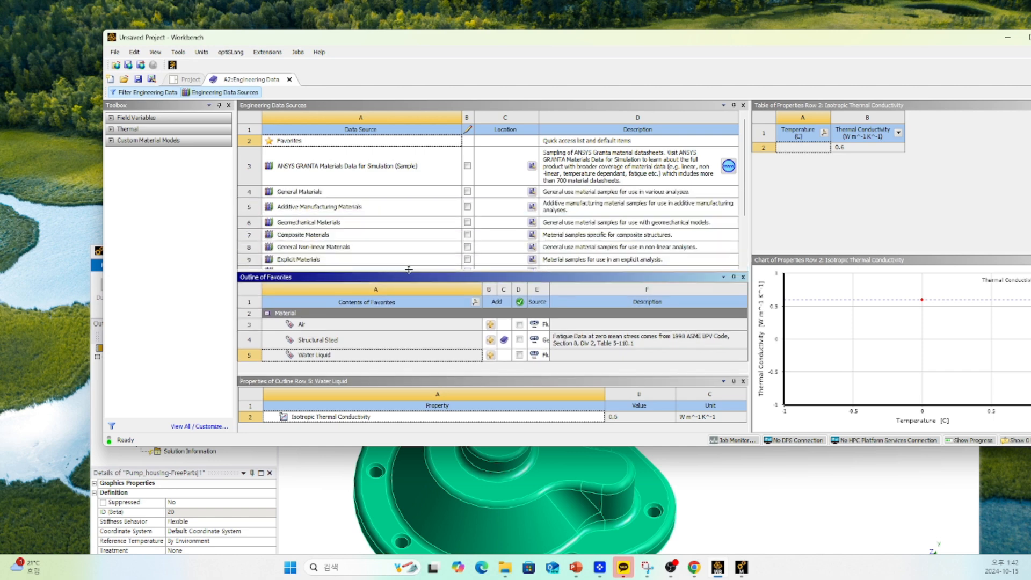
pyautogui.click(322, 196)
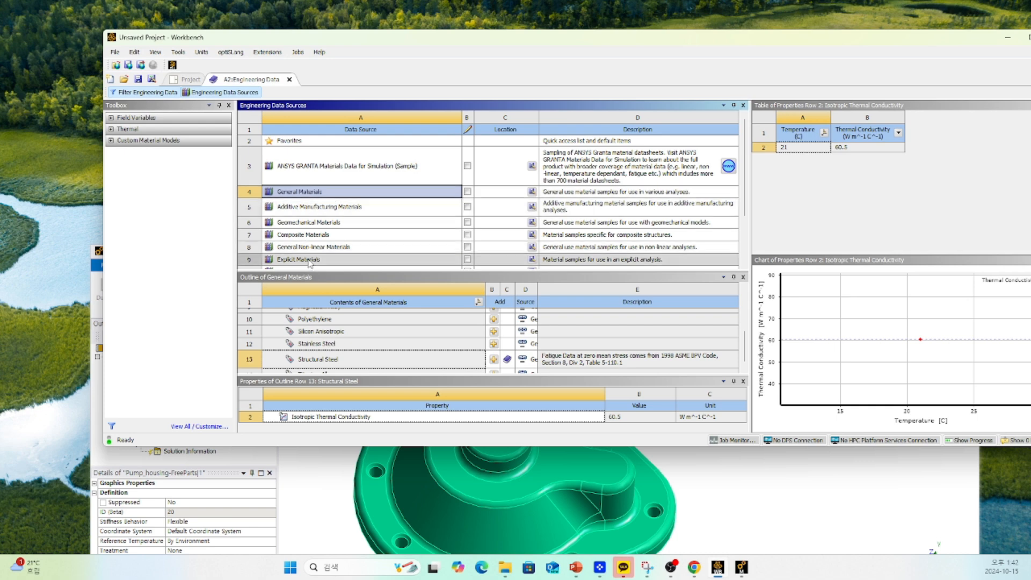
pyautogui.moveTo(354, 270); pyautogui.dragTo(354, 212)
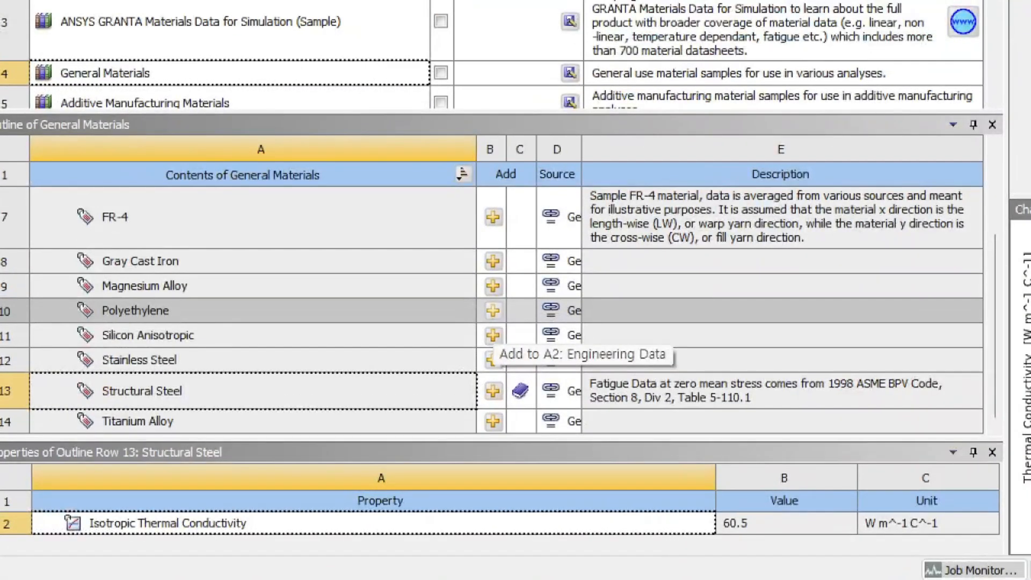
pyautogui.click(493, 311)
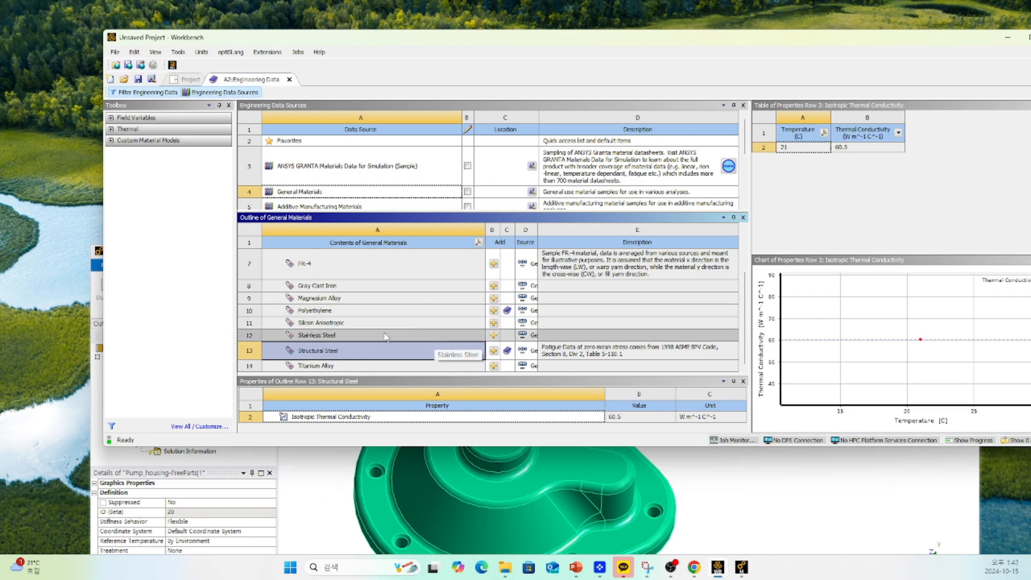
# Add Aluminum Alloy from General Materials to the engineering data and leave the data sources view
pyautogui.scroll(3, 390, 334)
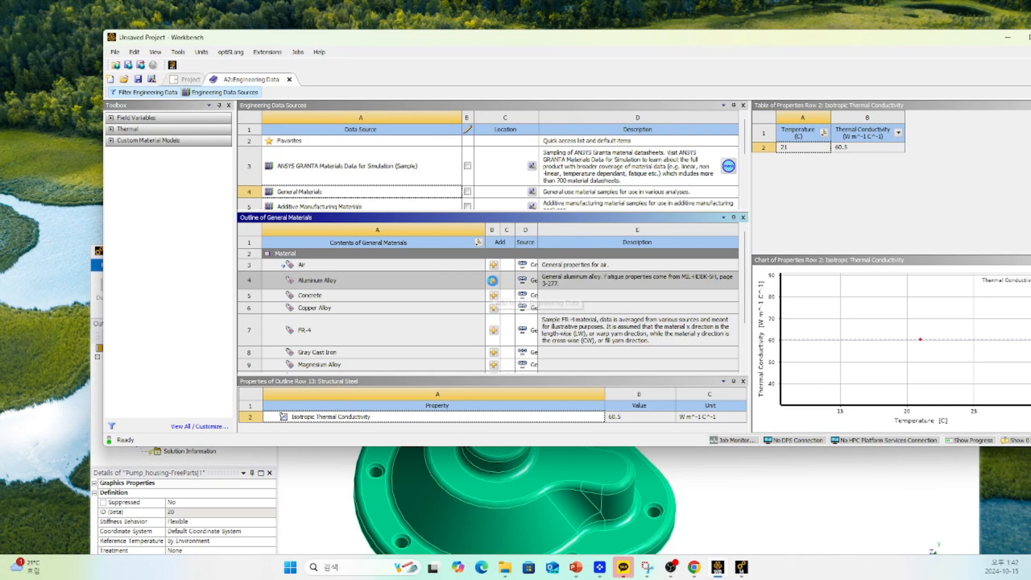
pyautogui.scroll(-2, 491, 293)
pyautogui.scroll(2, 487, 312)
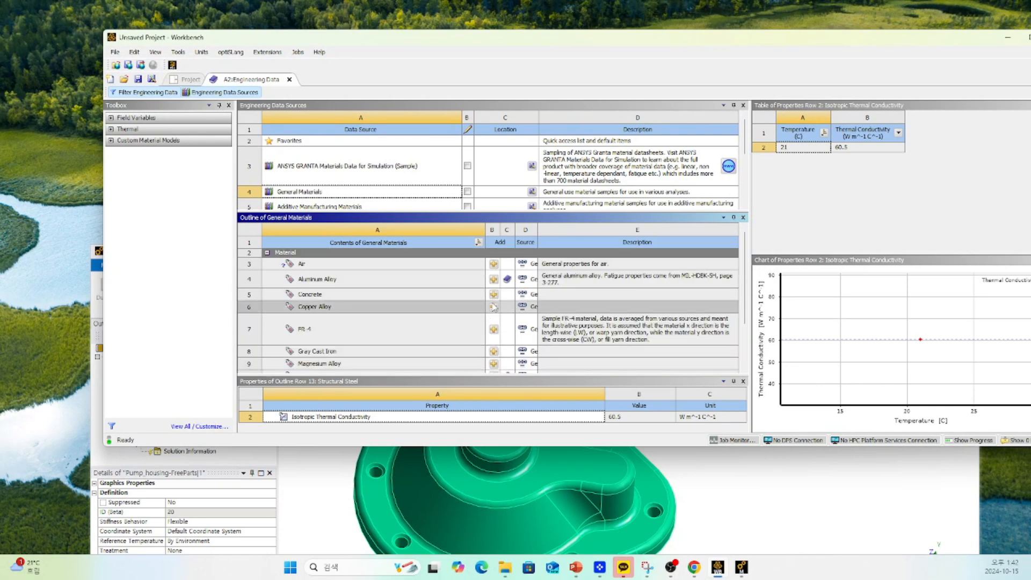
pyautogui.scroll(-3, 502, 293)
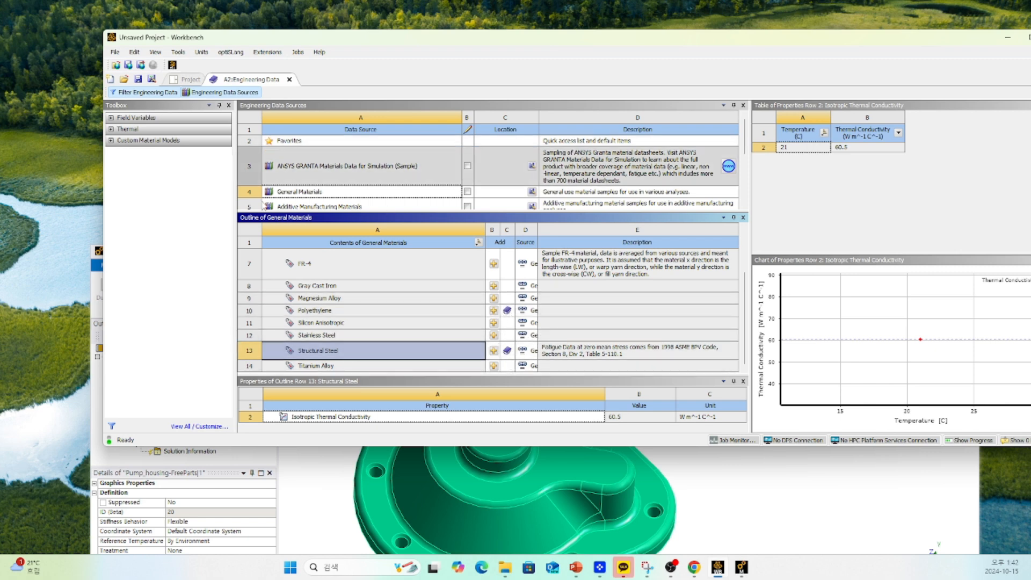
pyautogui.click(212, 92)
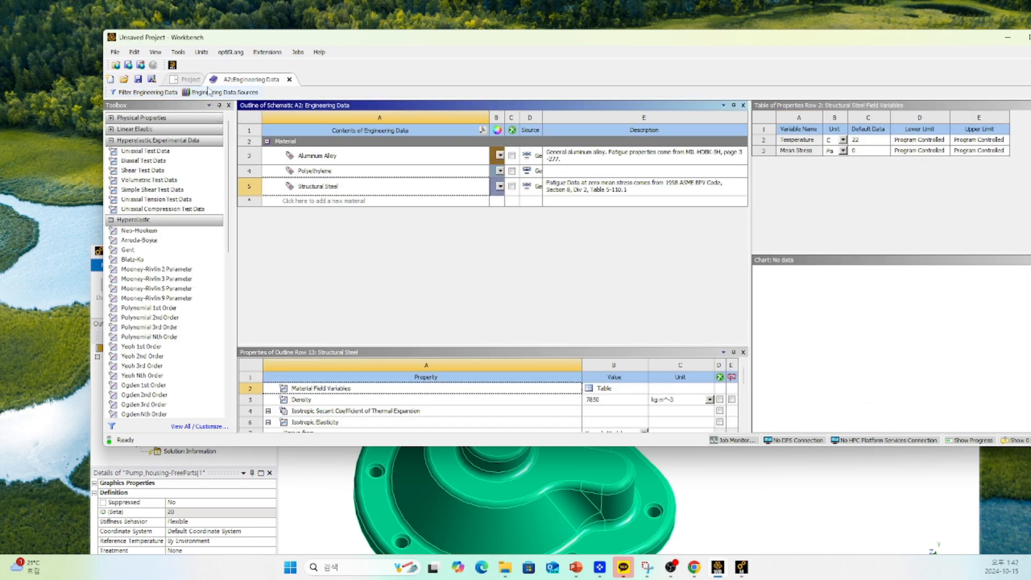
# Return to the project schematic and refresh the Model cell with the updated material data
pyautogui.click(187, 80)
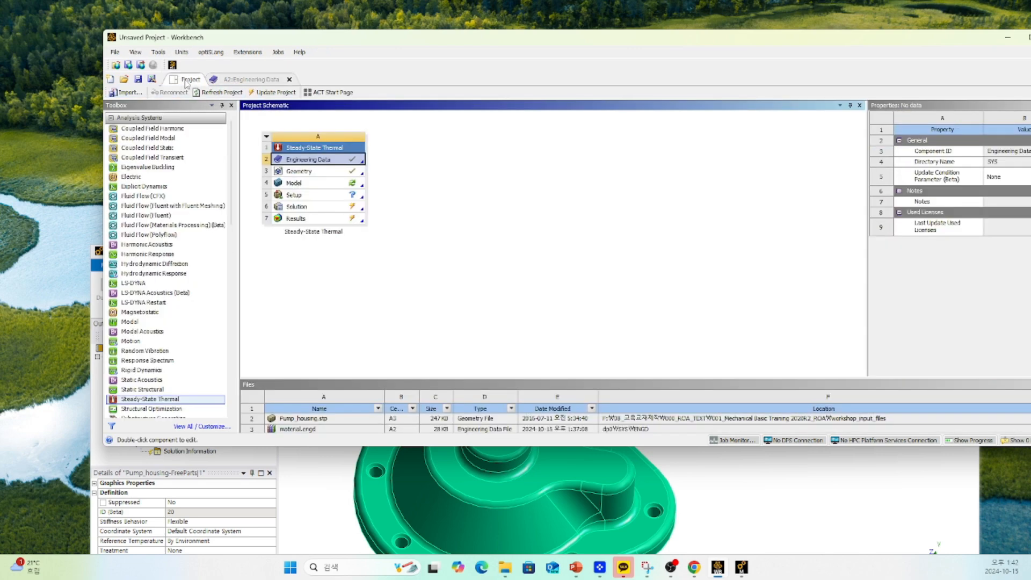
pyautogui.click(321, 183)
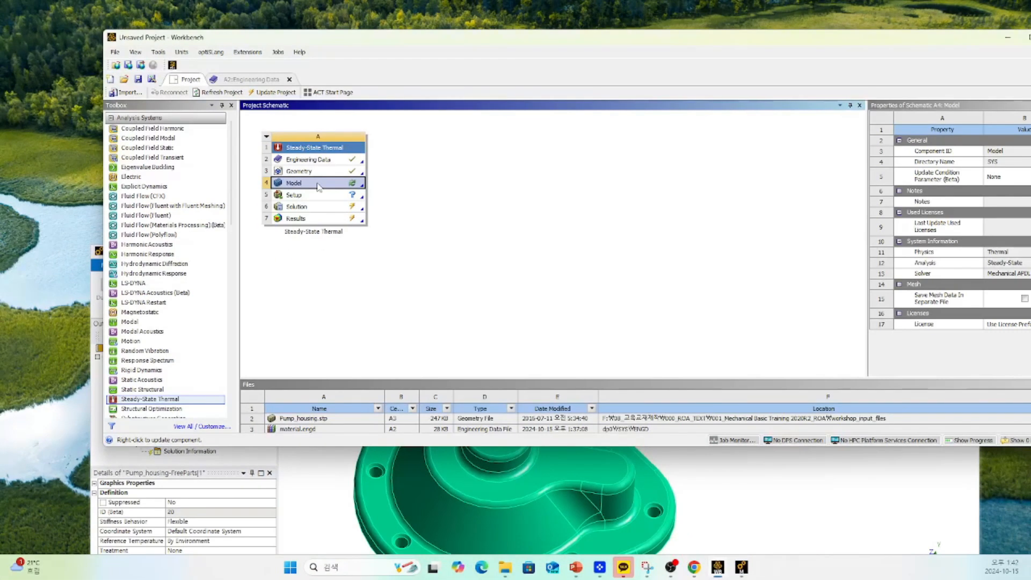
pyautogui.rightClick(316, 184)
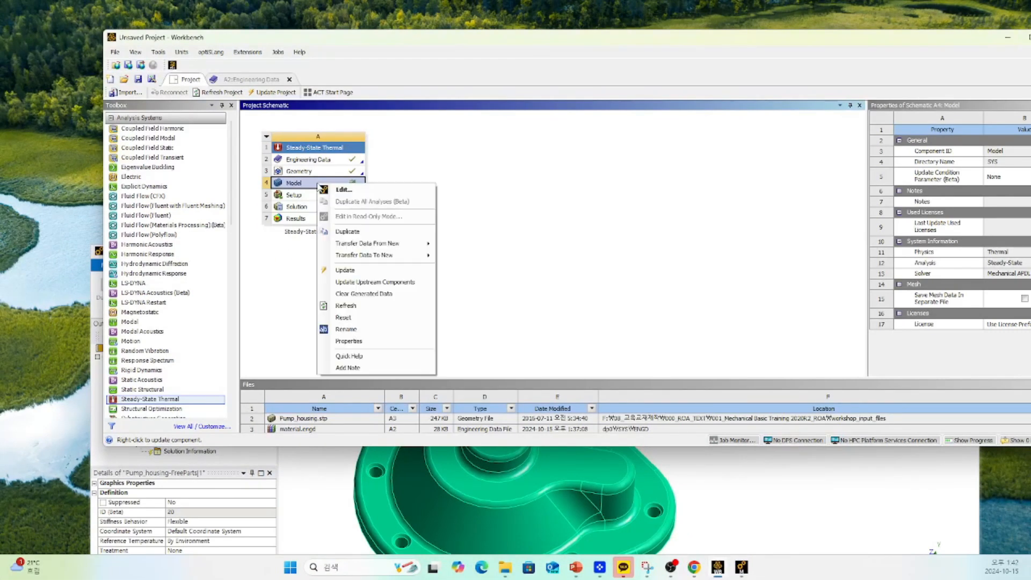
pyautogui.click(345, 305)
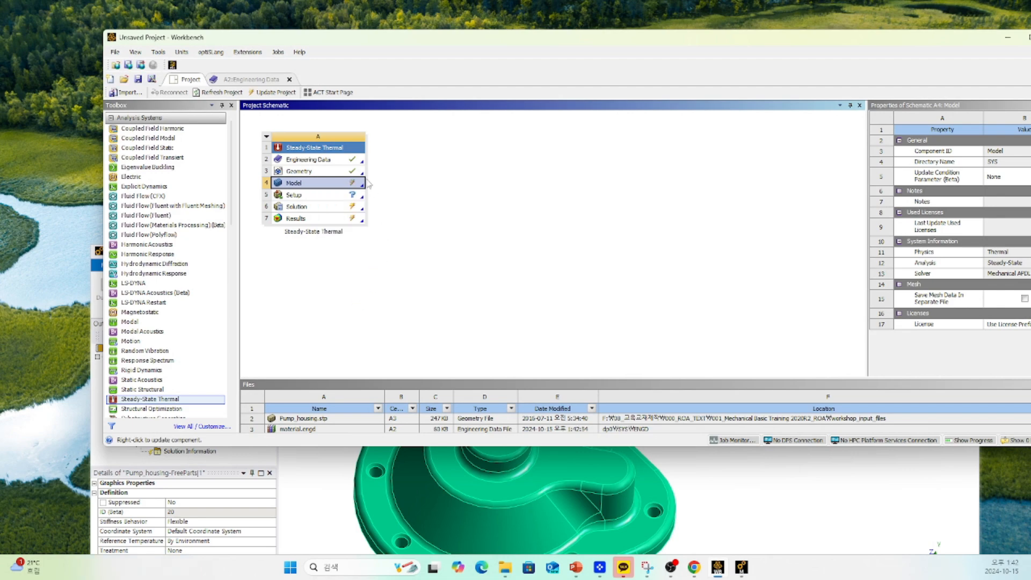
# Switch to Mechanical and assign Polyethylene as the pump housing part's material
pyautogui.moveTo(409, 256); pyautogui.dragTo(437, 48)
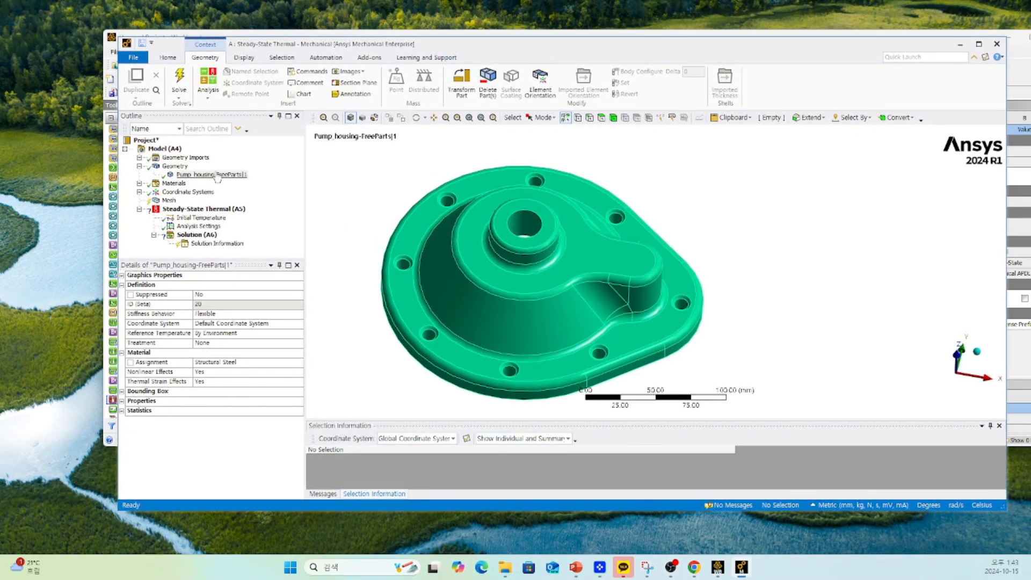
pyautogui.click(258, 365)
pyautogui.click(299, 365)
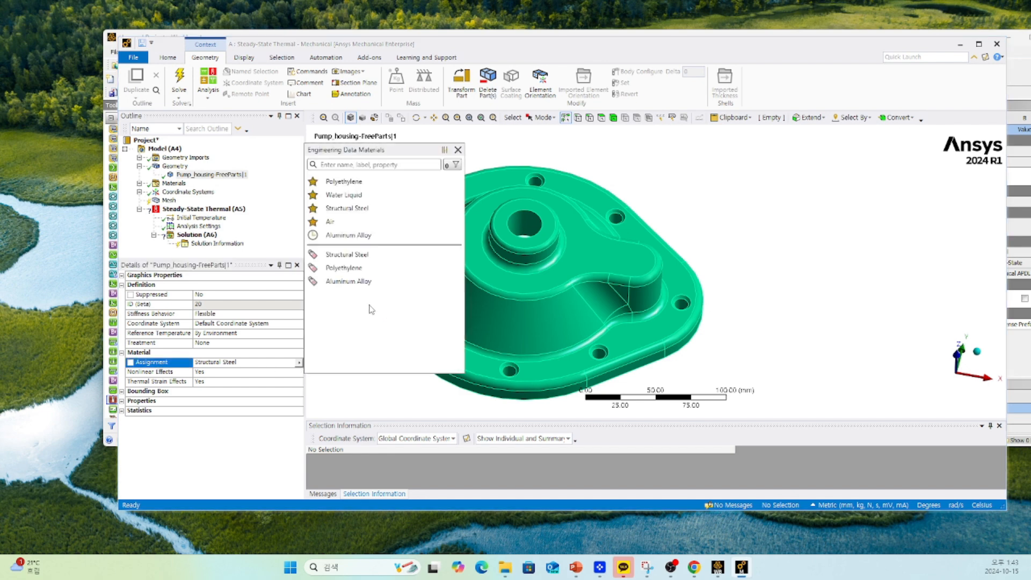
pyautogui.click(363, 274)
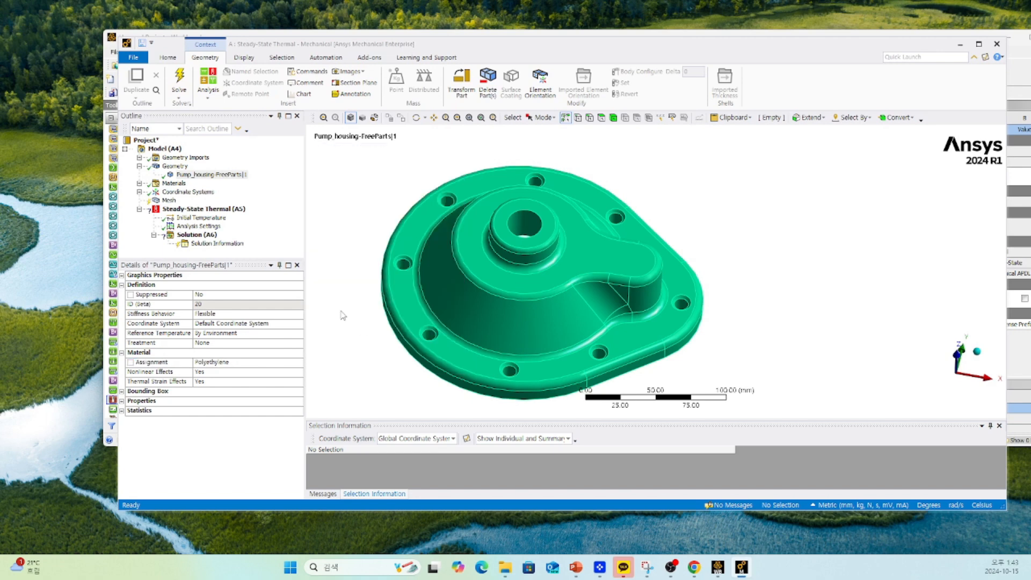
# Rename the Steady-State Thermal analysis in the outline as "polythylene thermal"
pyautogui.click(200, 212)
pyautogui.rightClick(210, 209)
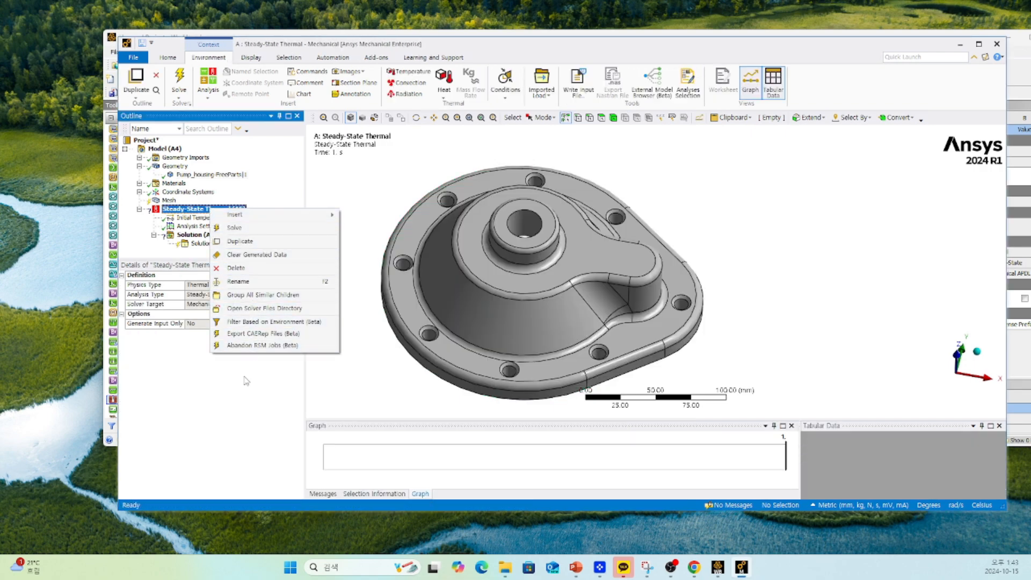
pyautogui.click(238, 282)
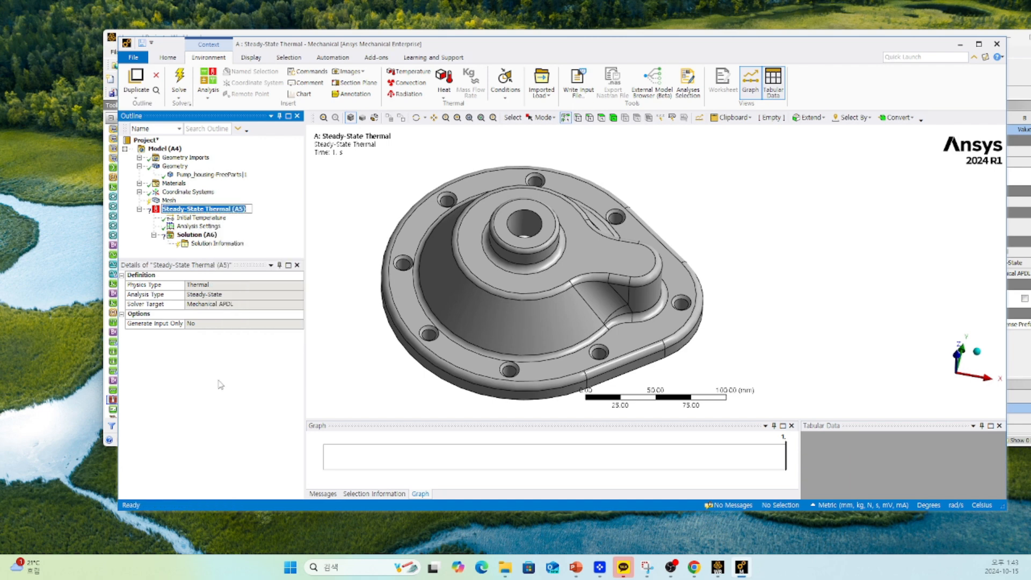
pyautogui.click(231, 210)
pyautogui.hotkey('ctrl', 'a')
pyautogui.write('poly')
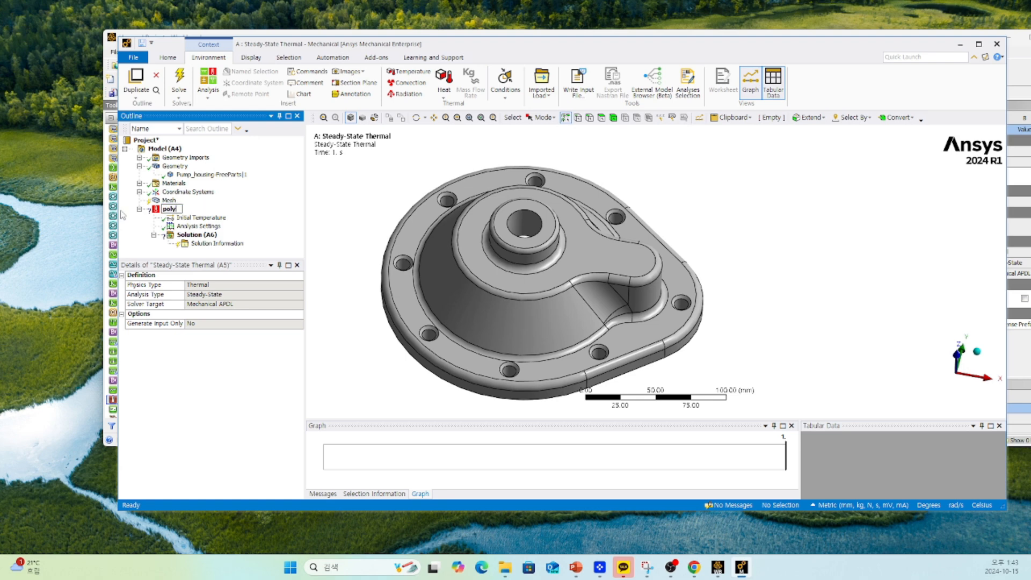
pyautogui.write('thylene thermal')
pyautogui.press('Return')
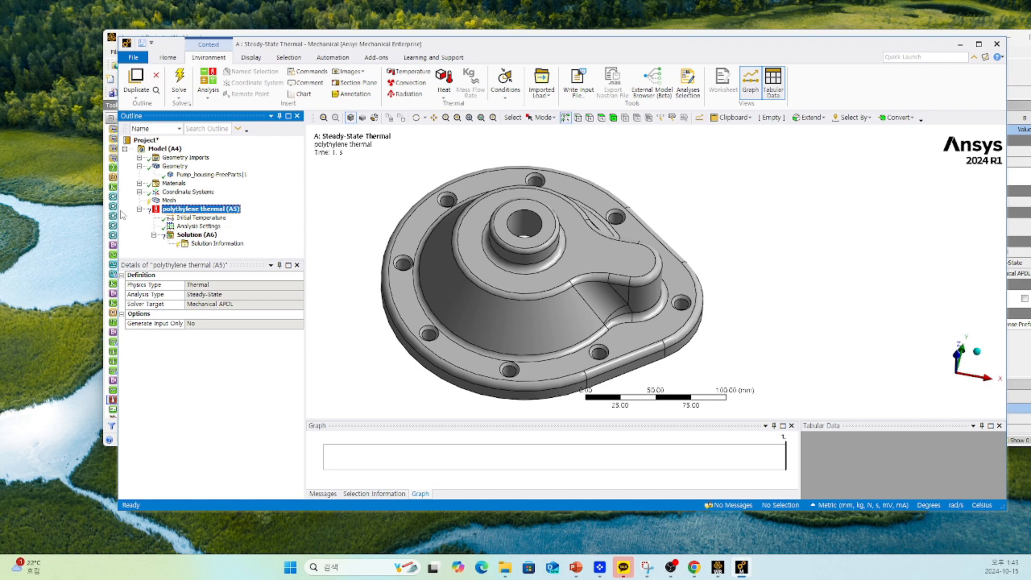
# Set the global mesh element size to 4 mm
pyautogui.click(197, 235)
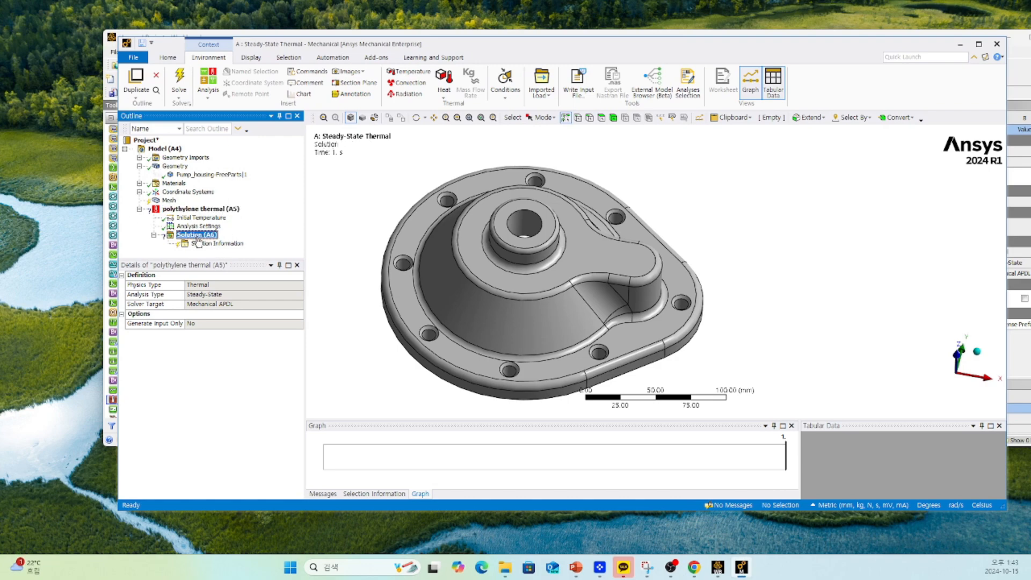
pyautogui.click(169, 200)
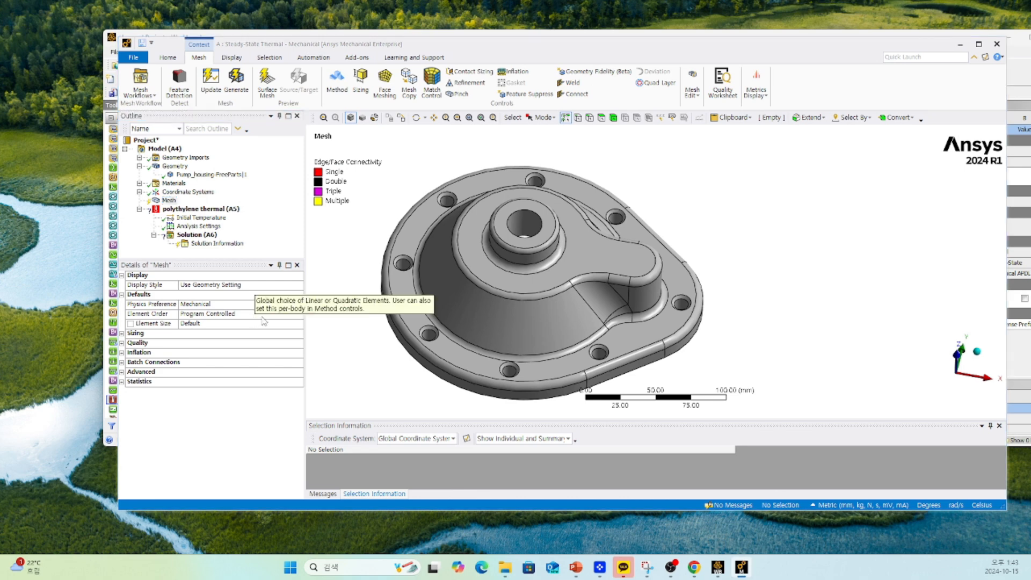
pyautogui.click(169, 200)
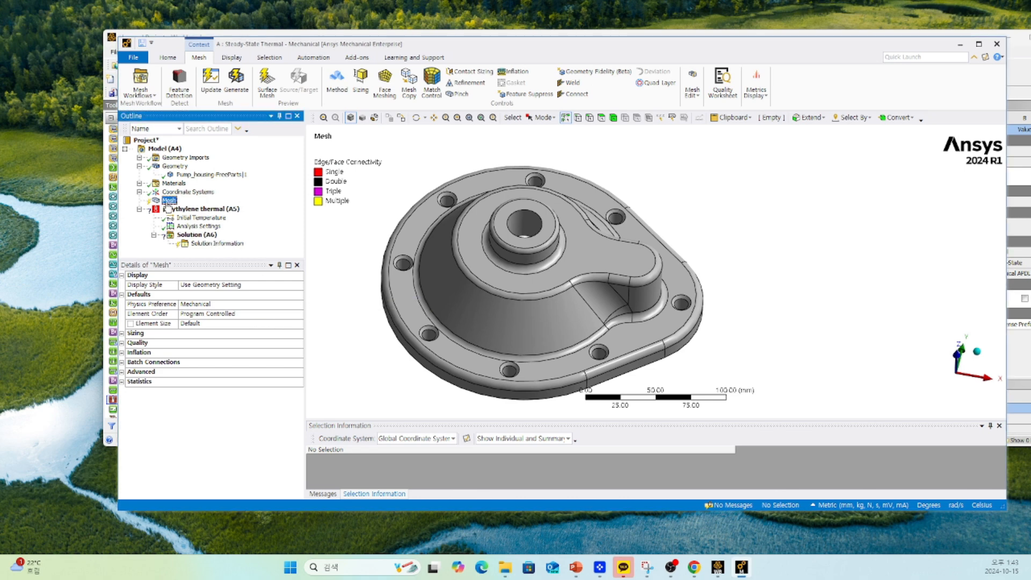
pyautogui.click(198, 326)
pyautogui.write('4')
pyautogui.press('Return')
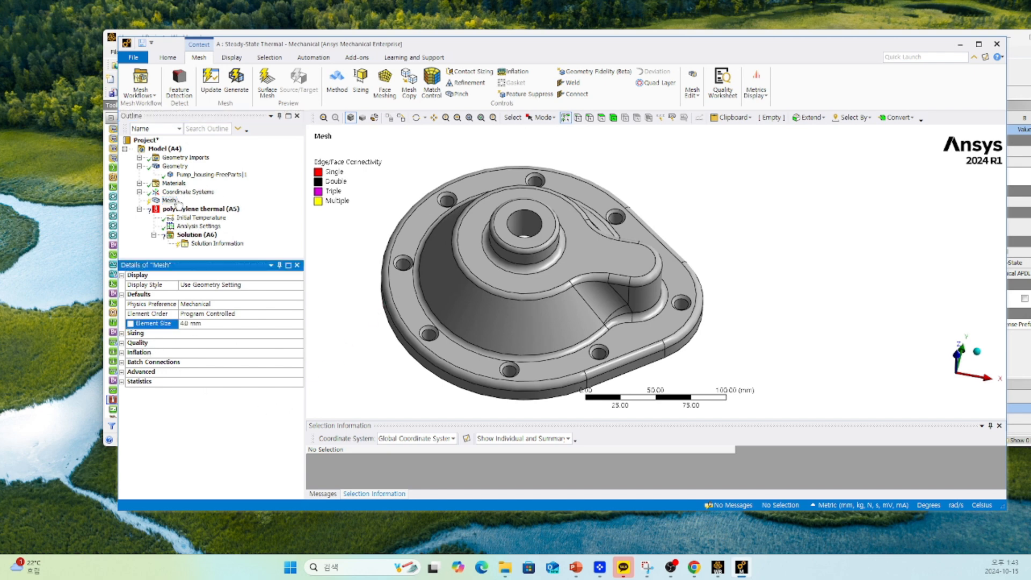
# Set the mesh sizing resolution to 7 and generate the mesh for the pump housing
pyautogui.click(169, 201)
pyautogui.click(122, 334)
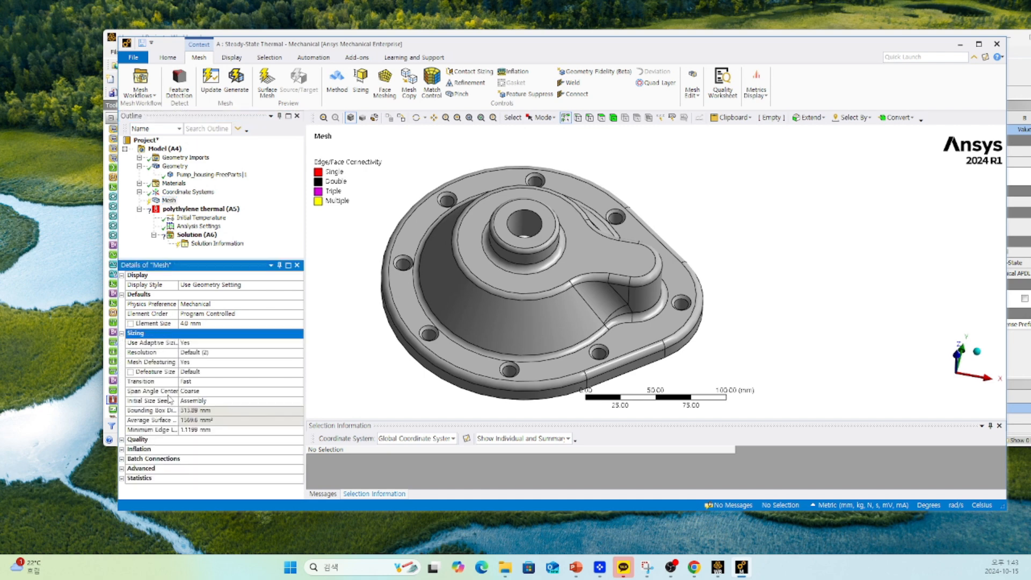
pyautogui.click(196, 353)
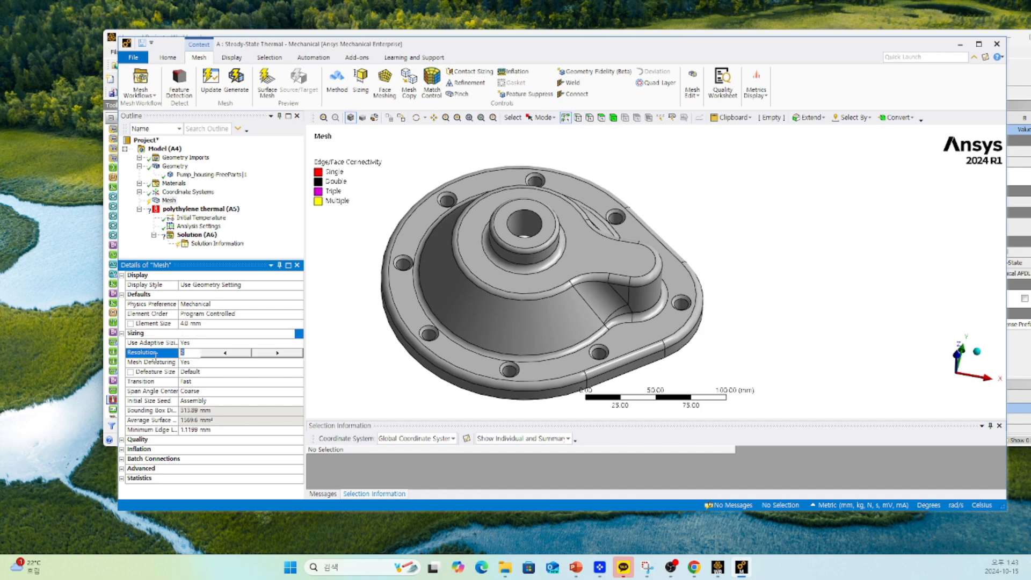
pyautogui.write('7')
pyautogui.press('Return')
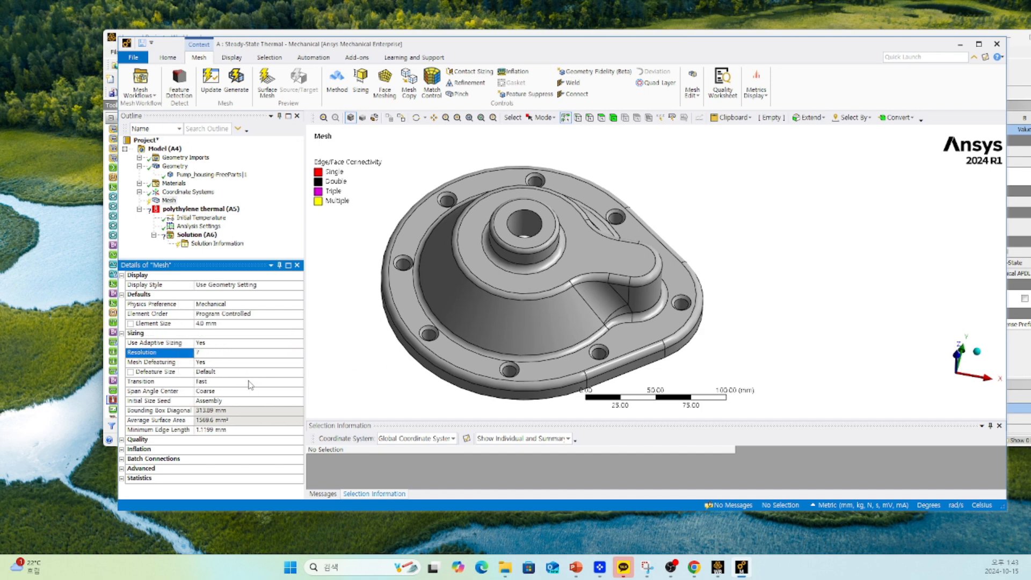
pyautogui.rightClick(166, 201)
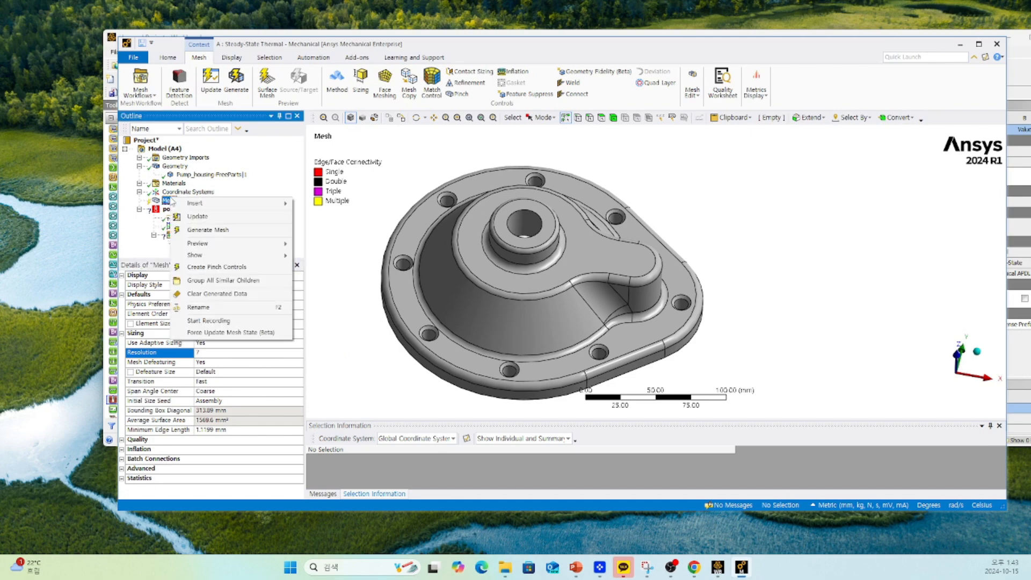
pyautogui.click(201, 227)
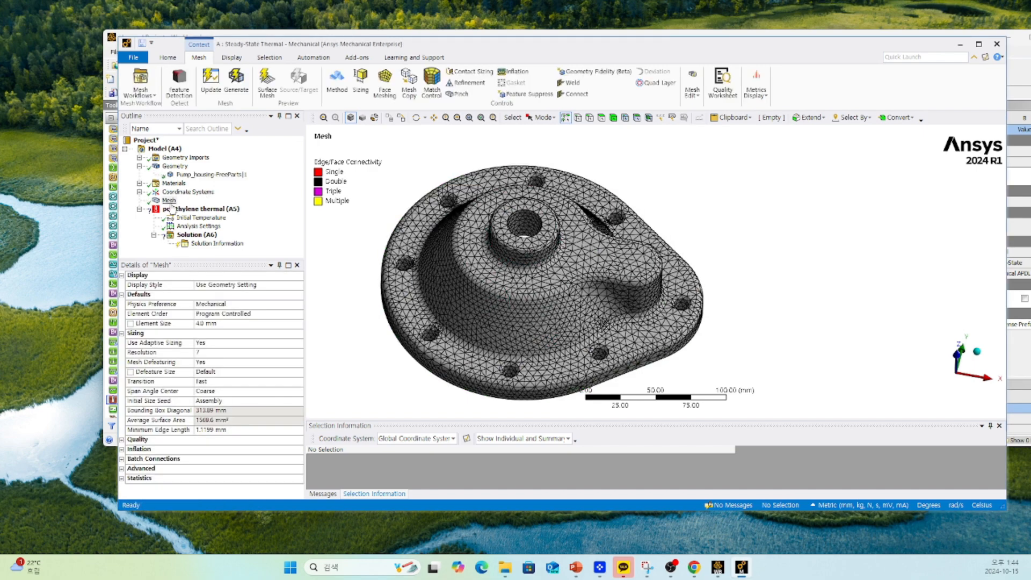
# Add a convection load to all connected exterior faces of the pump housing in the polythylene thermal analysis
pyautogui.click(169, 200)
pyautogui.click(208, 210)
pyautogui.moveTo(501, 340); pyautogui.dragTo(488, 315, button='middle')
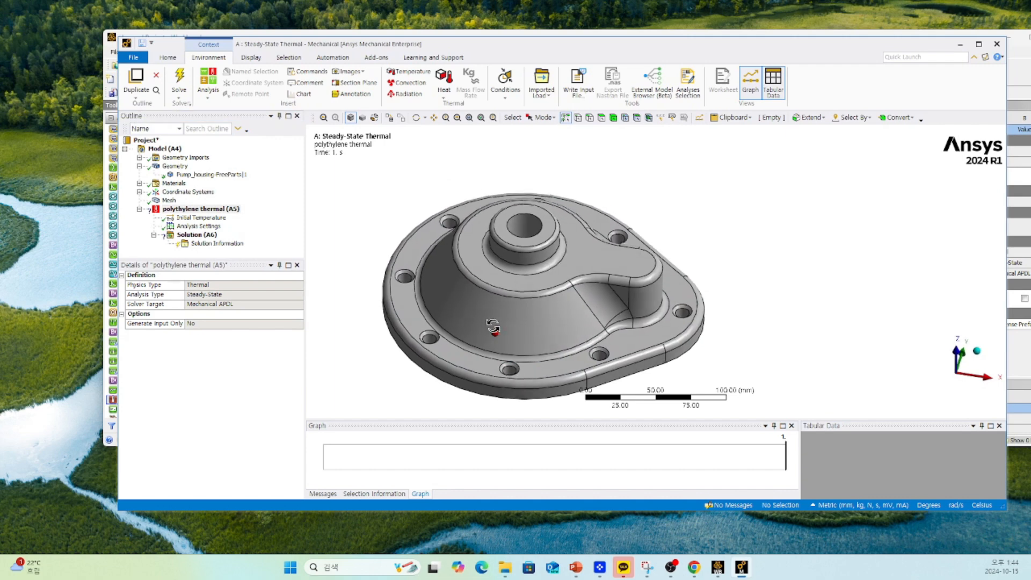
pyautogui.click(501, 235)
pyautogui.hotkey('ctrl', 'a')
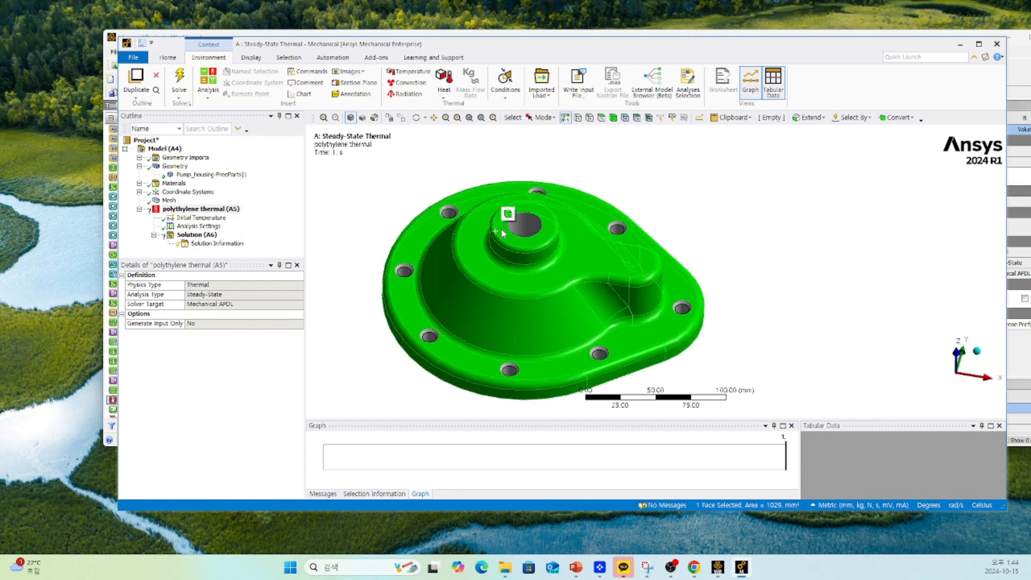
pyautogui.moveTo(587, 371); pyautogui.dragTo(544, 366, button='middle')
pyautogui.rightClick(533, 232)
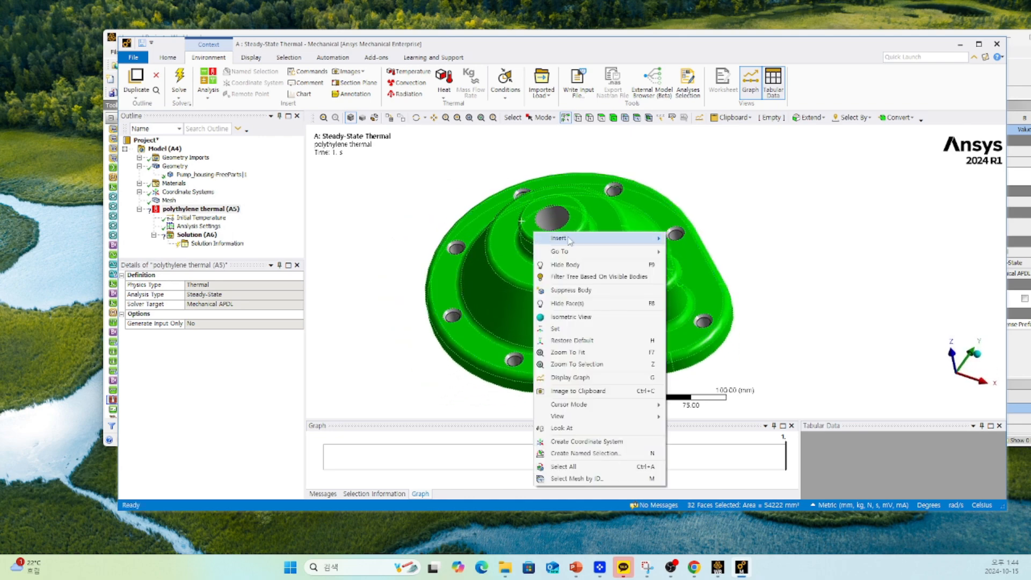
pyautogui.moveTo(569, 241)
pyautogui.click(701, 252)
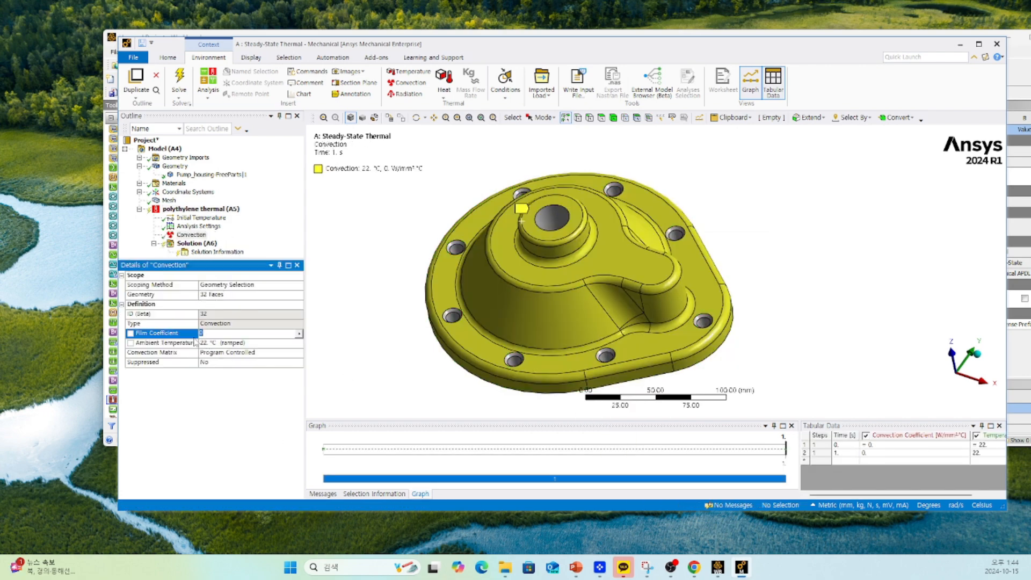
# Import the temperature-dependent "Stagnant Air - Simplified Case" film coefficient for the convection and set its ambient temperature to 20 °C
pyautogui.click(299, 334)
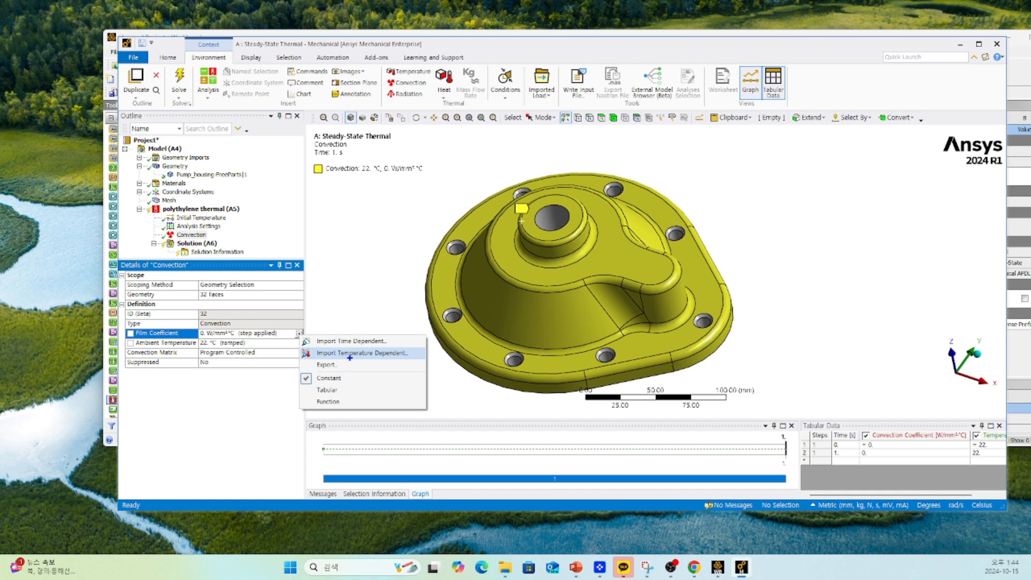
pyautogui.click(337, 373)
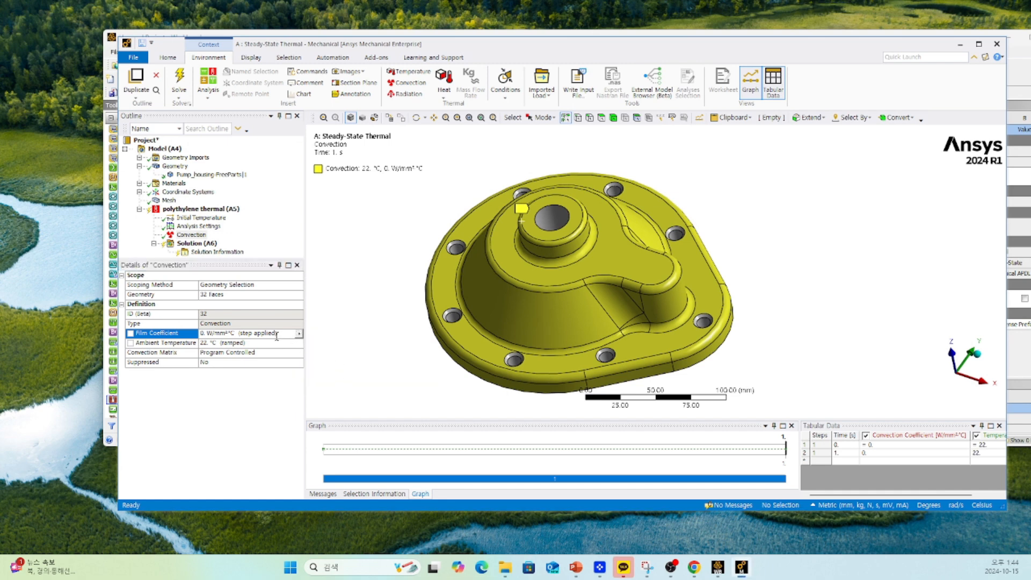
pyautogui.click(299, 333)
pyautogui.click(336, 350)
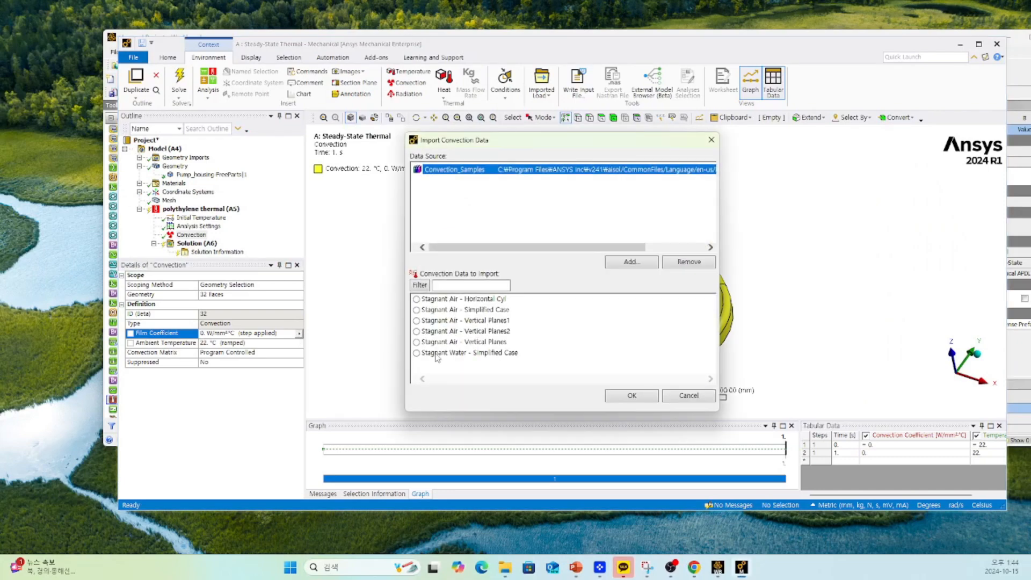
pyautogui.click(417, 310)
pyautogui.click(644, 396)
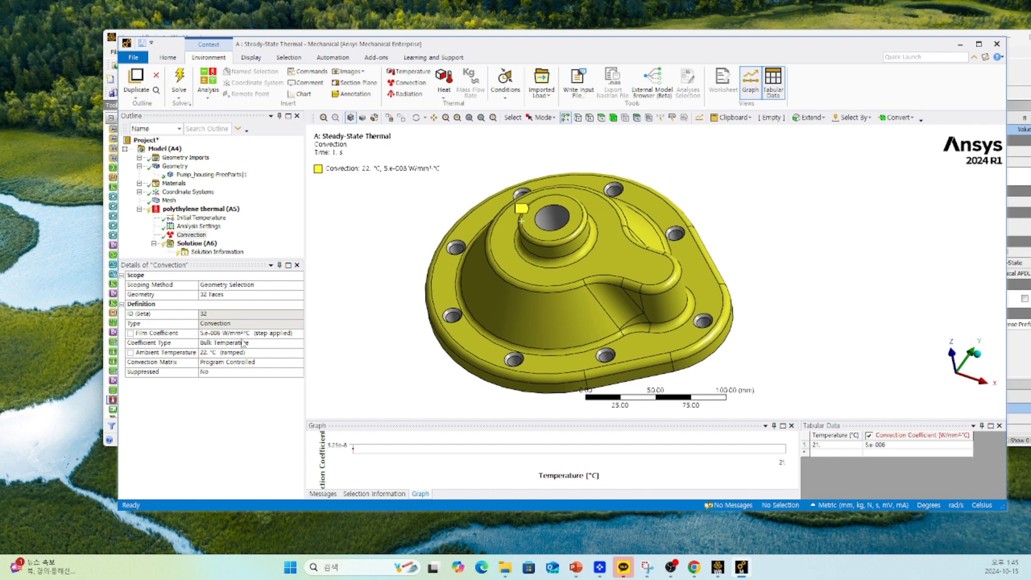
pyautogui.click(227, 353)
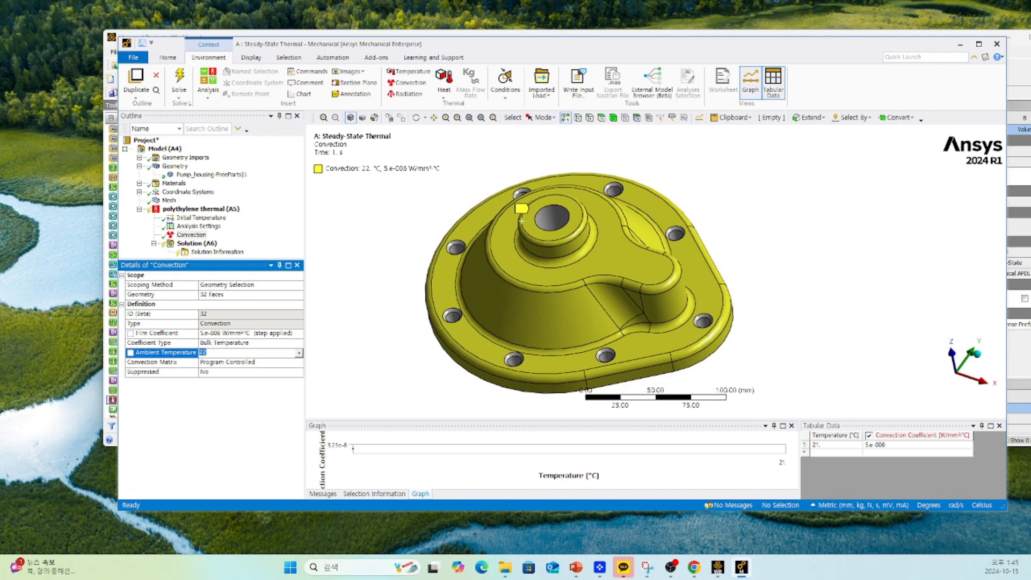
# Apply a 90 °C temperature load to all the interior cavity faces on the underside of the housing
pyautogui.moveTo(480, 336); pyautogui.dragTo(531, 273, button='middle')
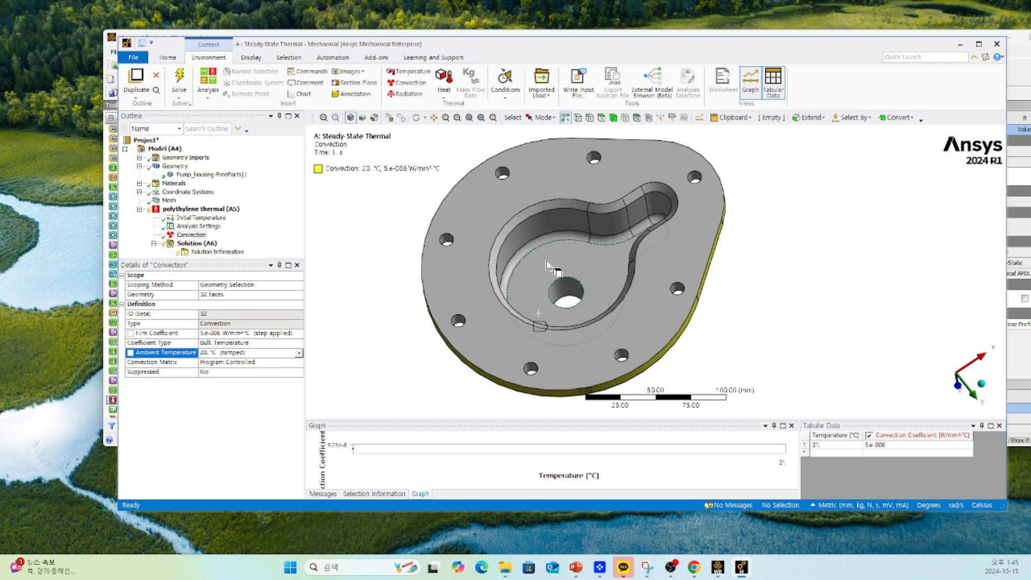
pyautogui.click(548, 264)
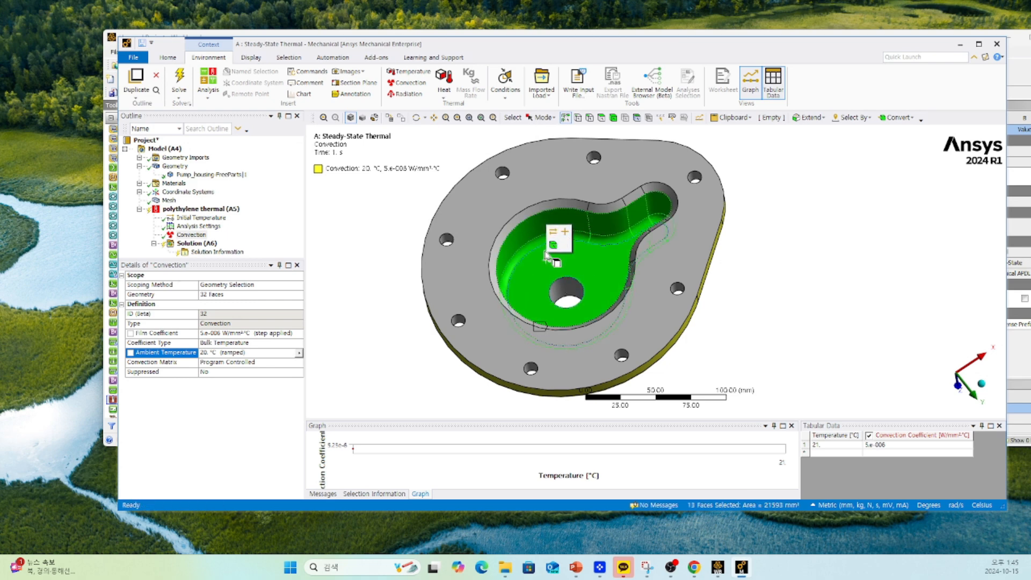
pyautogui.rightClick(528, 229)
pyautogui.moveTo(618, 235)
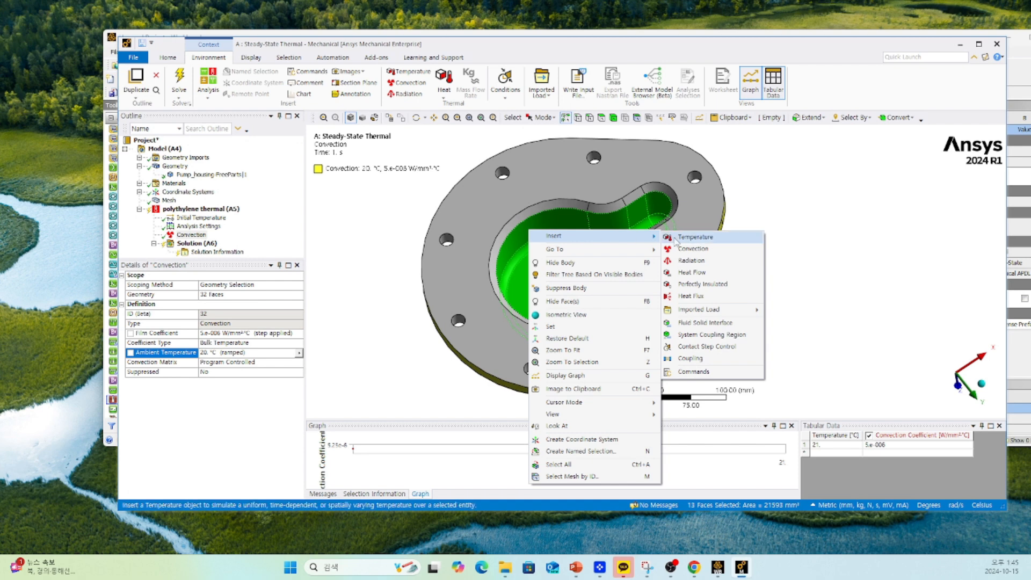
pyautogui.click(693, 237)
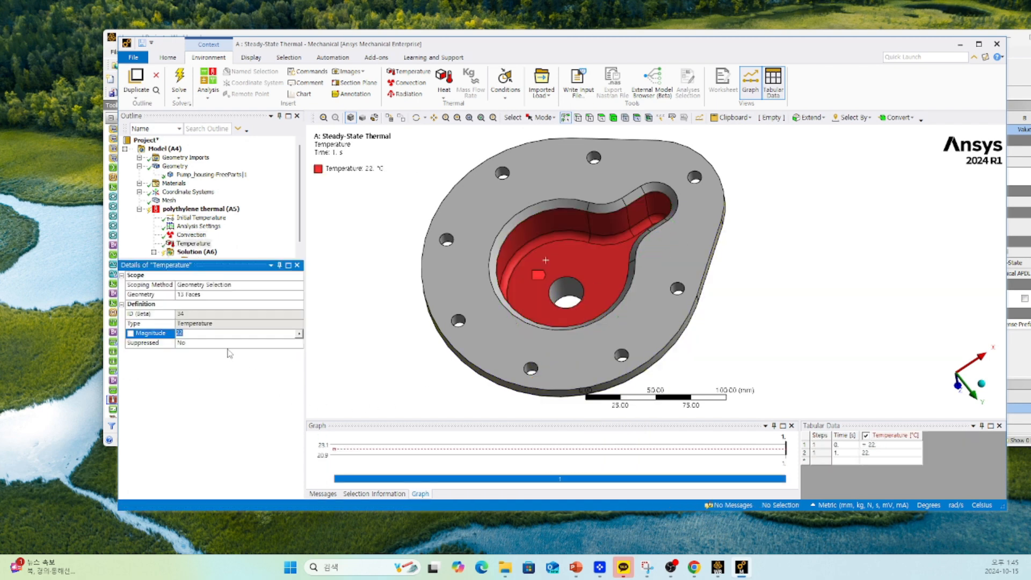
pyautogui.write('90')
pyautogui.press('Return')
# Apply a 60 °C temperature load to the flat flange face surrounding the cavity on the housing's underside
pyautogui.click(468, 277)
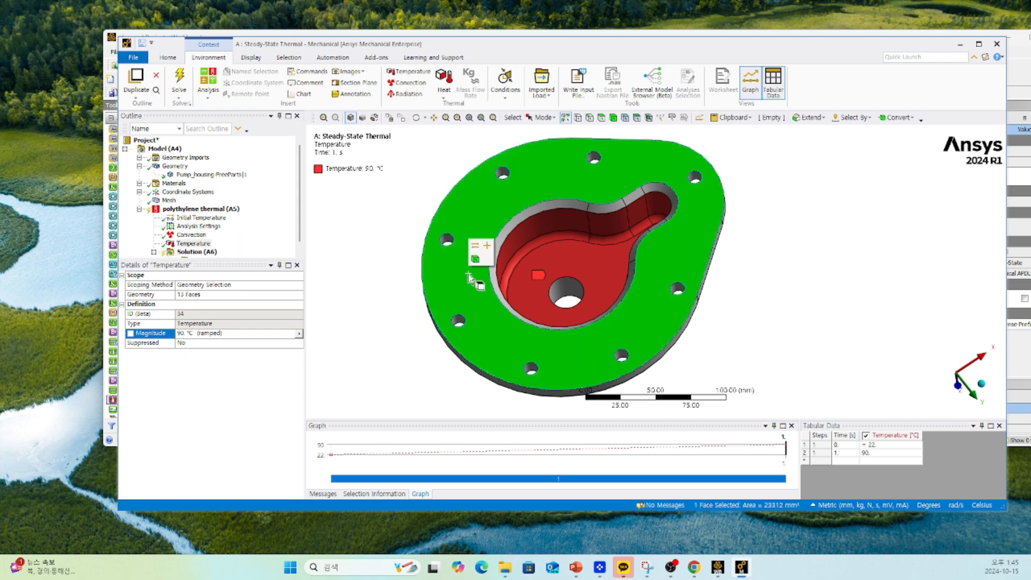
pyautogui.rightClick(468, 276)
pyautogui.moveTo(512, 286)
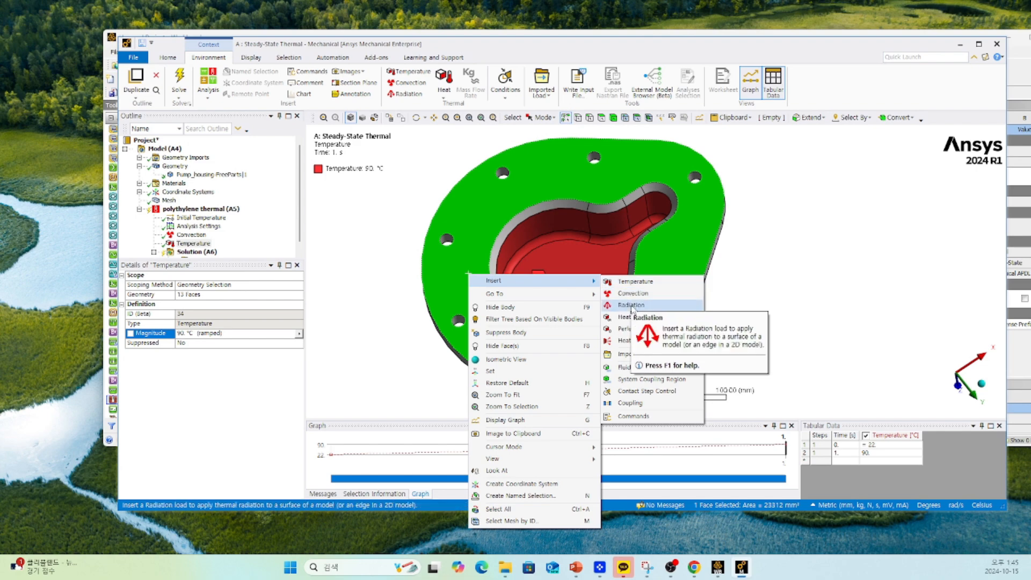
pyautogui.click(635, 282)
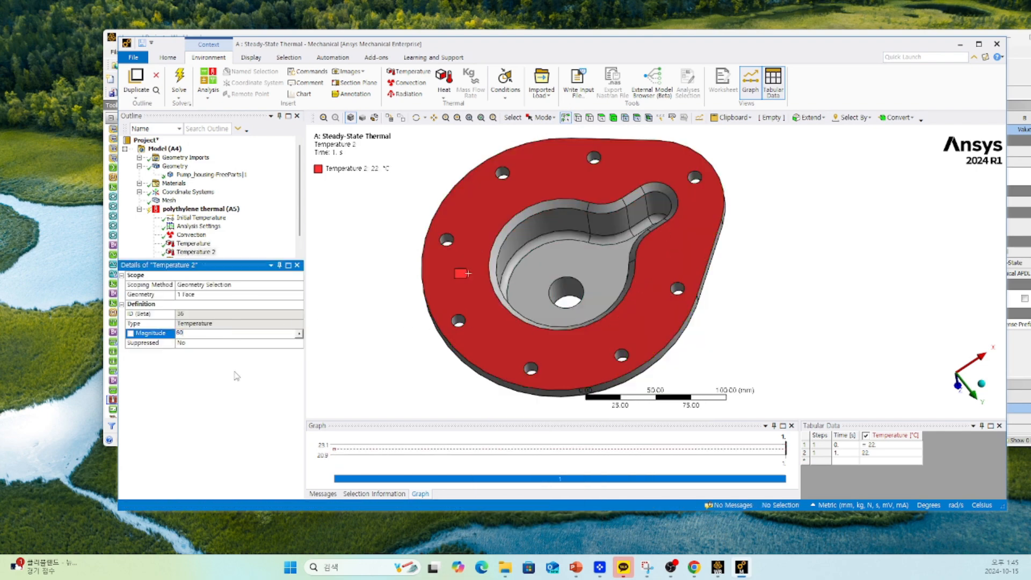
pyautogui.press('Return')
# Add Temperature and Total Heat Flux results to the Solution for all bodies
pyautogui.scroll(-1, 206, 220)
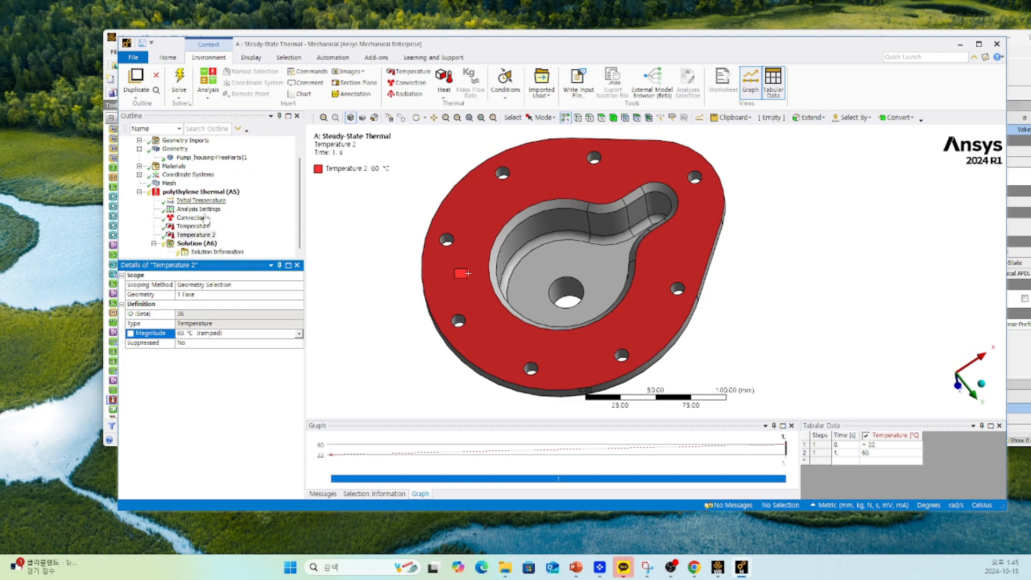
pyautogui.click(198, 244)
pyautogui.rightClick(202, 244)
pyautogui.moveTo(306, 252)
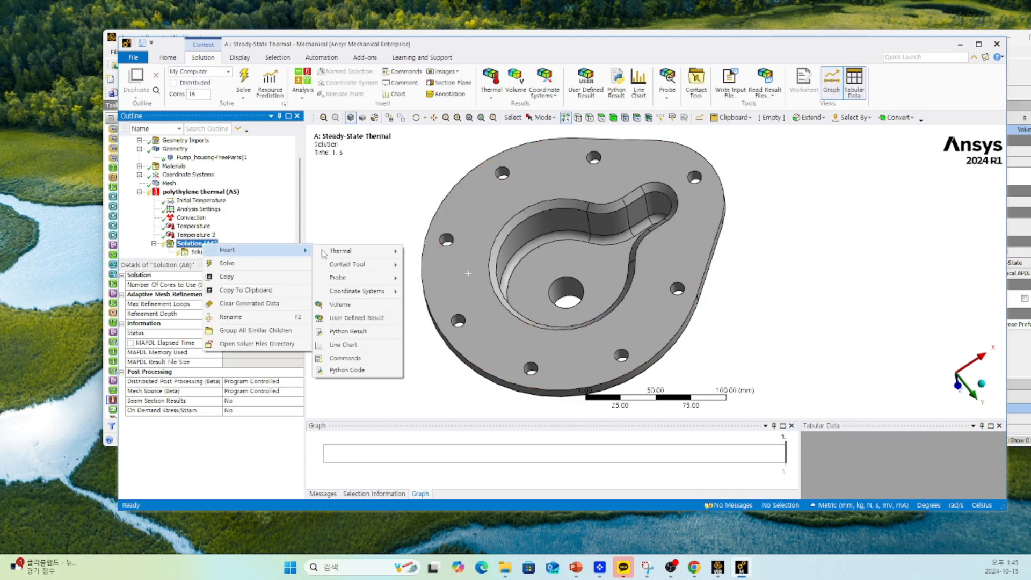
pyautogui.moveTo(371, 253)
pyautogui.click(427, 255)
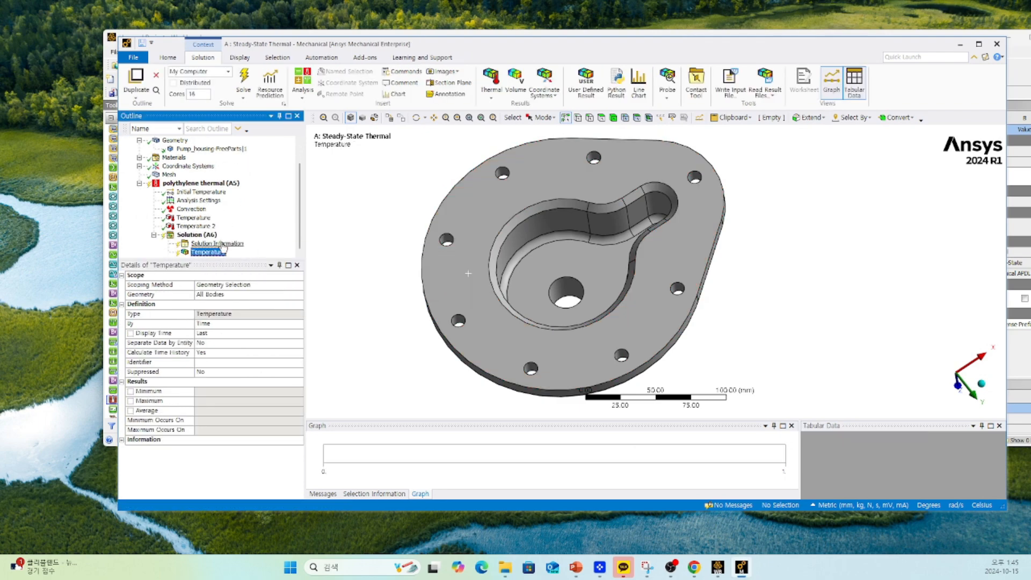
pyautogui.rightClick(205, 238)
pyautogui.moveTo(256, 240)
pyautogui.moveTo(367, 267)
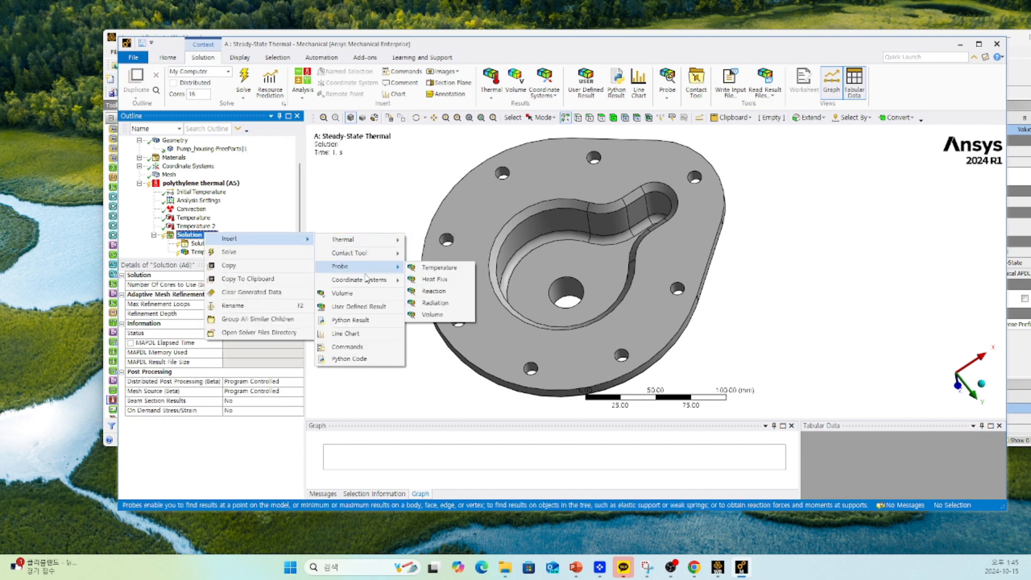
pyautogui.moveTo(372, 242)
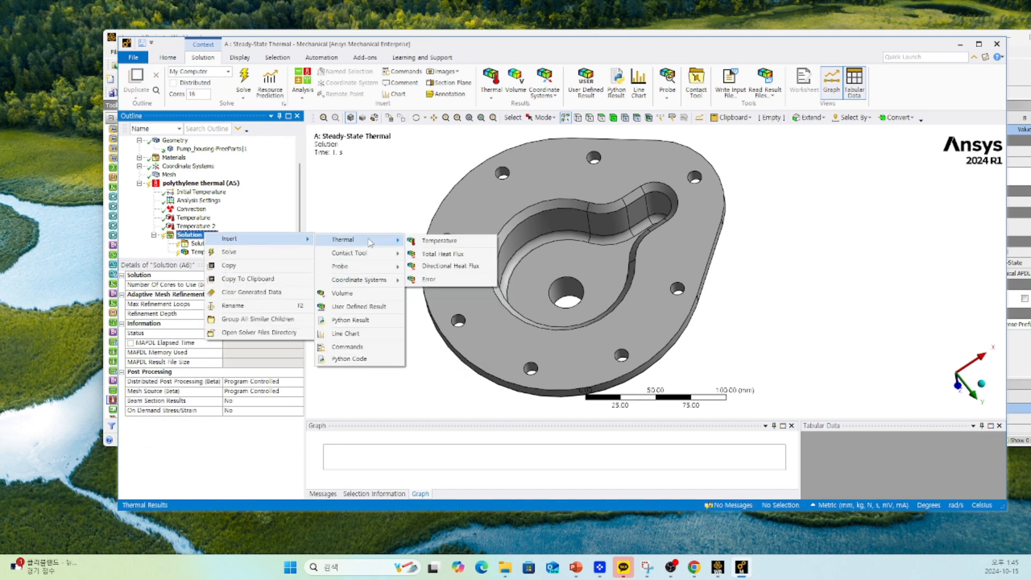
pyautogui.click(449, 256)
# Solve the analysis and inspect the Temperature and Total Heat Flux contours on the housing
pyautogui.rightClick(192, 226)
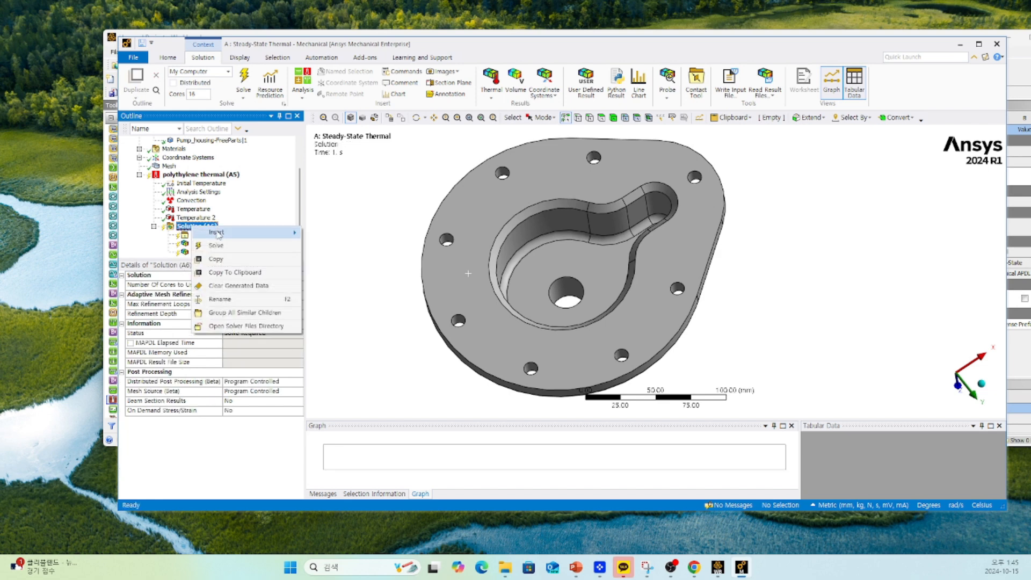
pyautogui.click(216, 246)
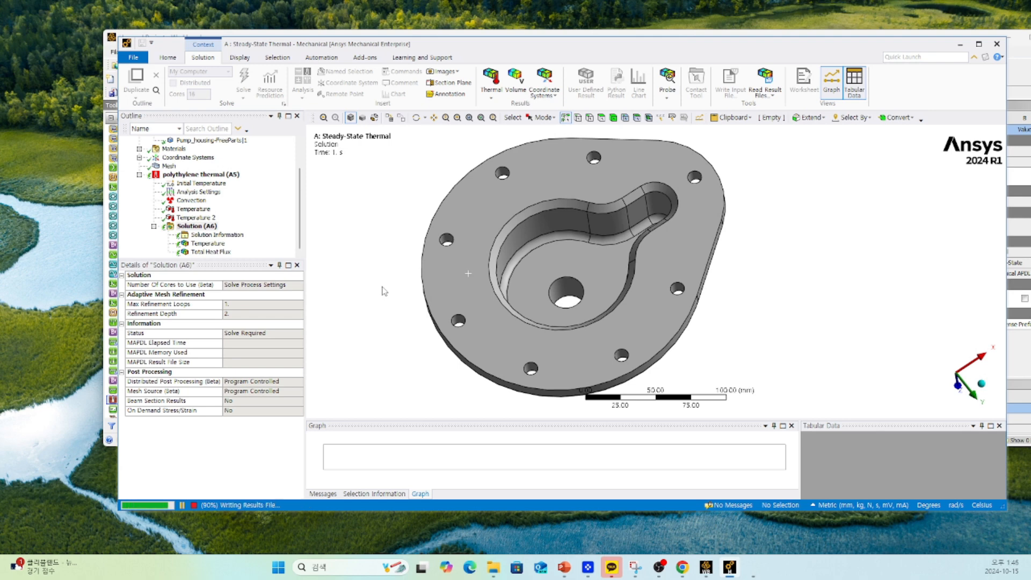
pyautogui.click(209, 246)
pyautogui.click(209, 252)
pyautogui.moveTo(596, 281); pyautogui.dragTo(595, 293, button='middle')
pyautogui.scroll(-4, 595, 293)
pyautogui.moveTo(595, 293); pyautogui.dragTo(614, 242)
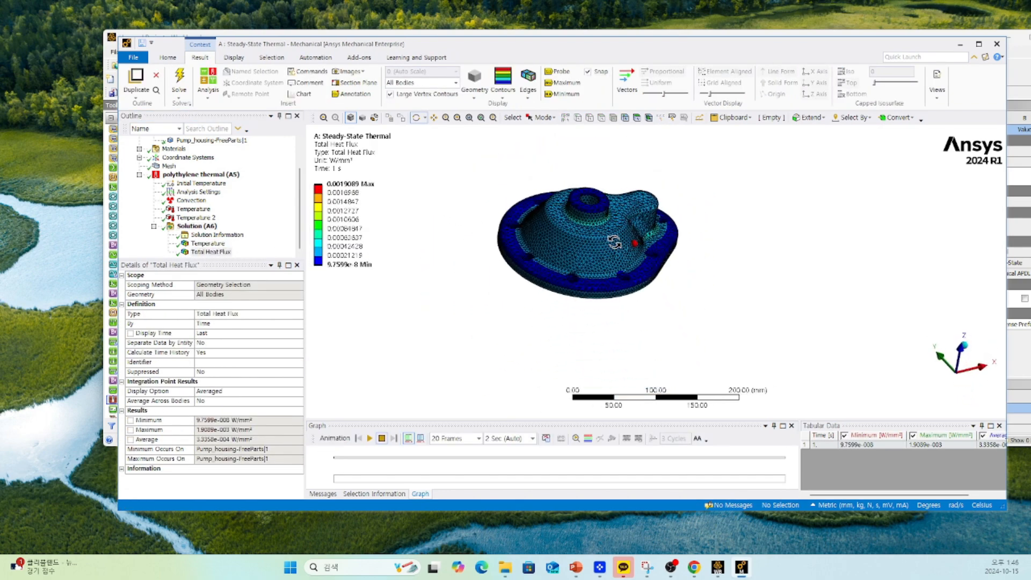
pyautogui.click(197, 226)
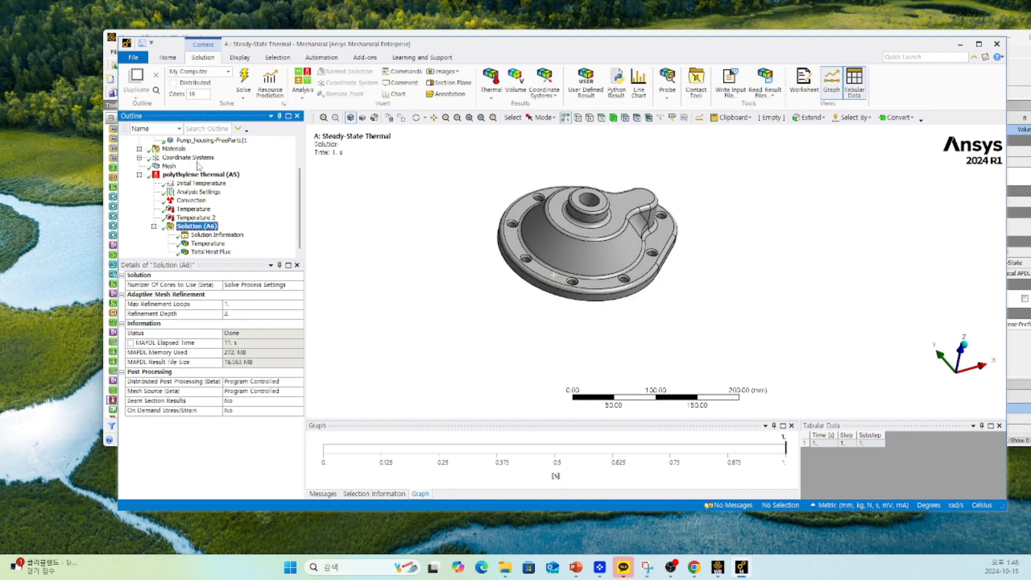
pyautogui.click(154, 226)
pyautogui.click(193, 201)
pyautogui.rightClick(193, 203)
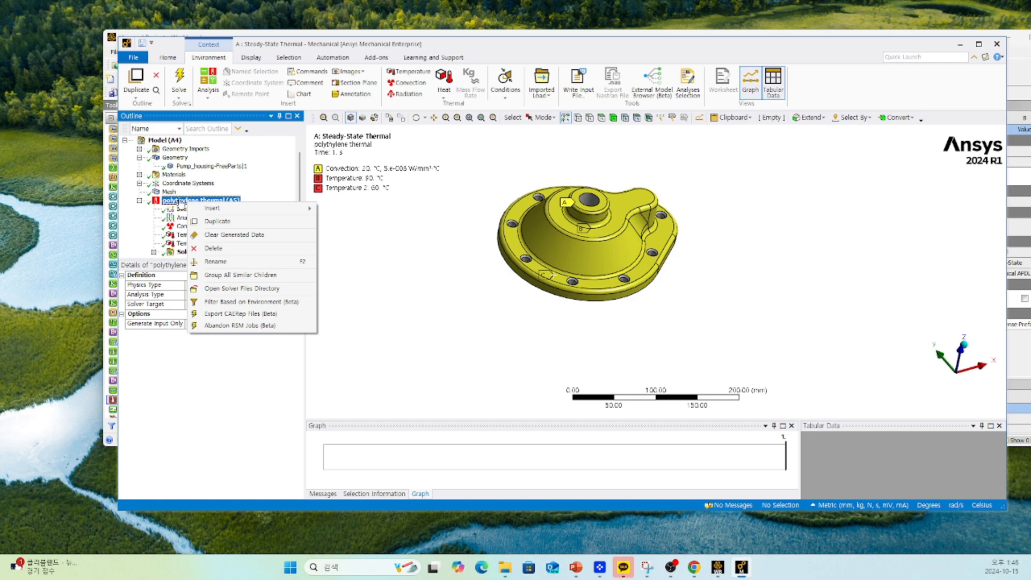
pyautogui.click(148, 227)
# Switch to the Workbench project schematic and duplicate the Steady-State Thermal system A
pyautogui.moveTo(335, 45); pyautogui.dragTo(406, 329)
pyautogui.click(383, 252)
pyautogui.click(267, 136)
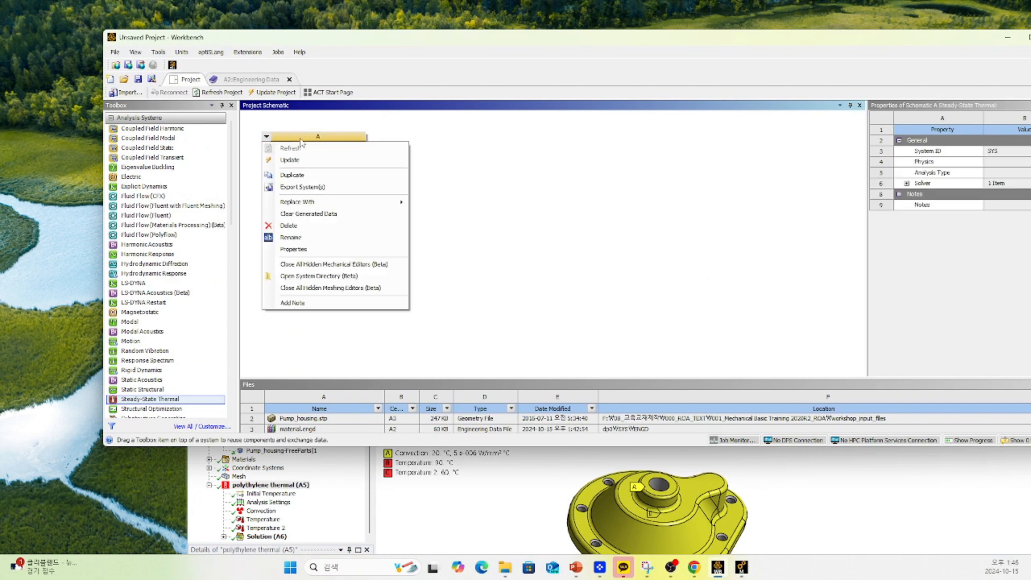
pyautogui.click(298, 160)
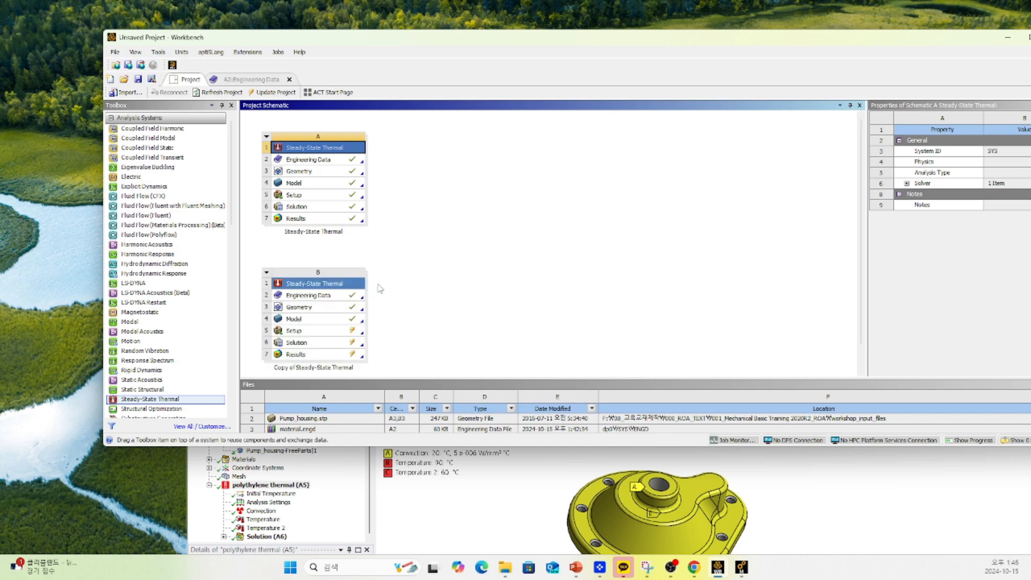
# Rename system A in the project schematic as "polythylene pump housing"
pyautogui.doubleClick(308, 233)
pyautogui.press('BackSpace')
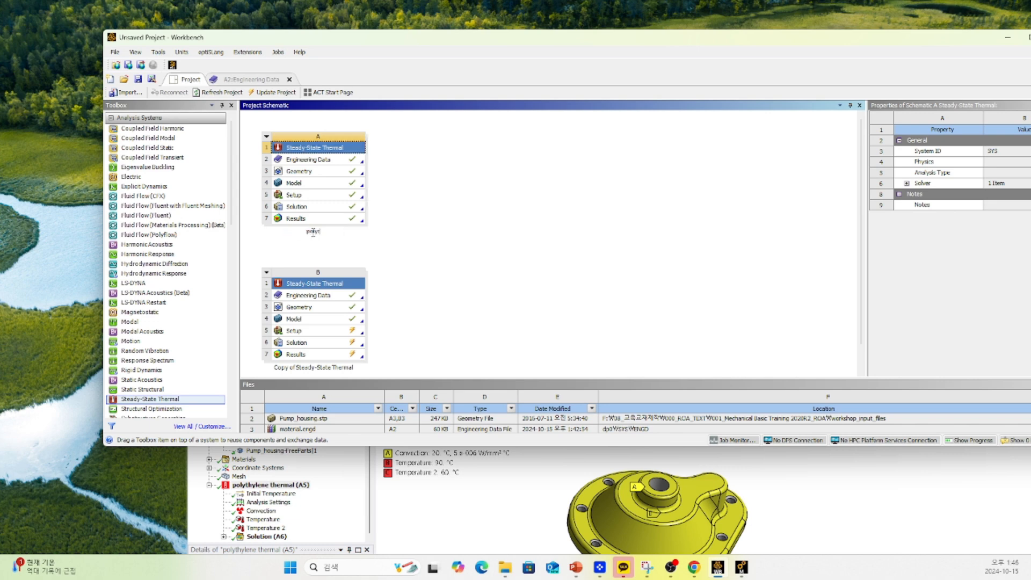
pyautogui.write('polythylene pump housing')
pyautogui.press('Return')
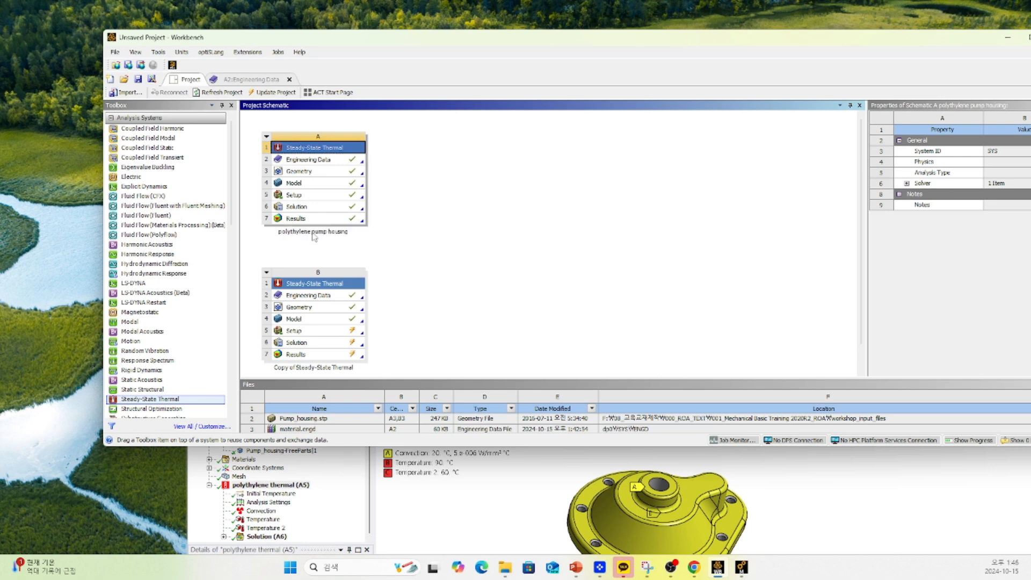
# Rename the duplicated Steady-State Thermal system B as "Aluminum pump housing"
pyautogui.doubleClick(301, 332)
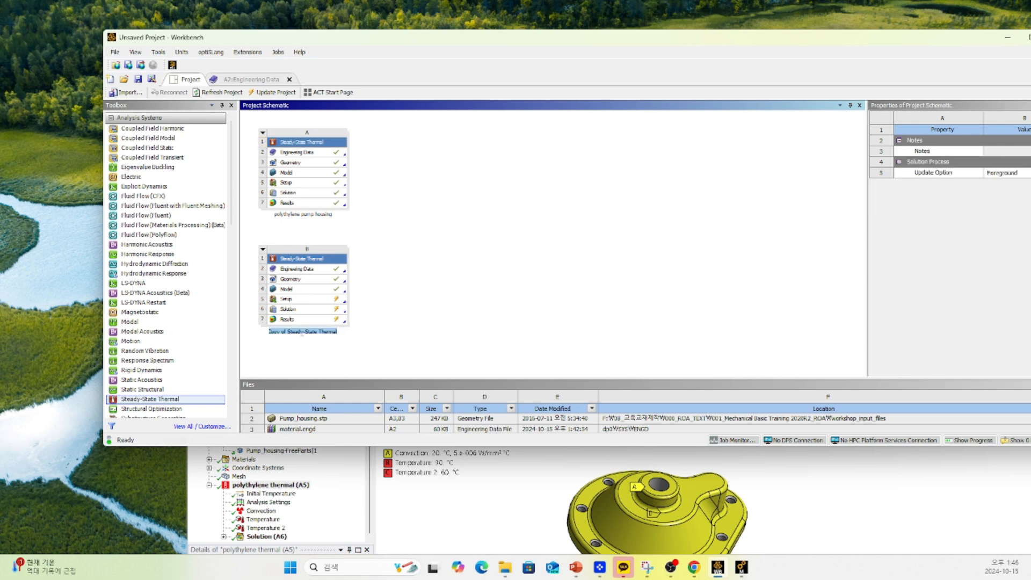
pyautogui.press('BackSpace')
pyautogui.write('Aluminum pump housing')
pyautogui.press('Return')
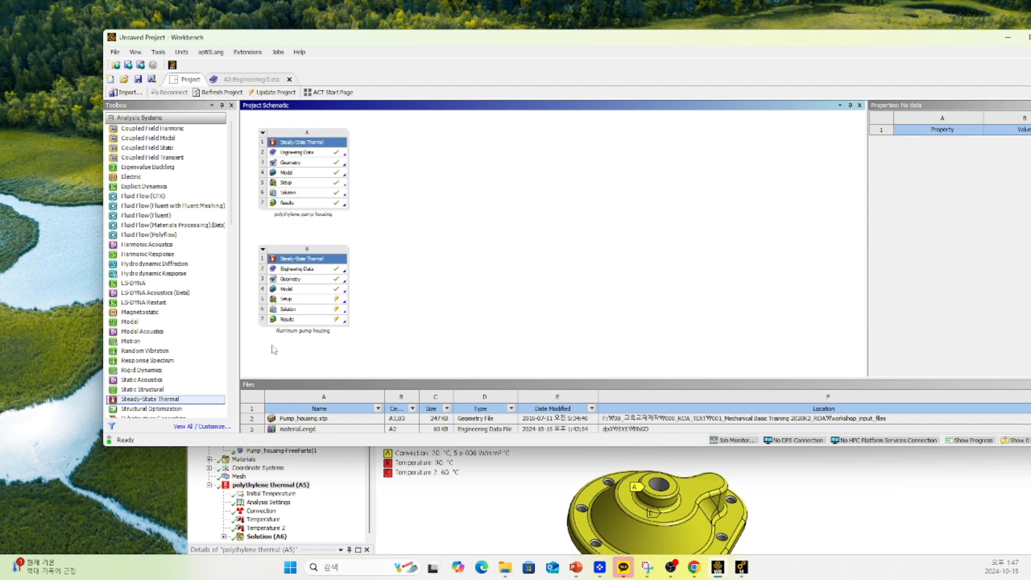
pyautogui.keyDown('ctrl'); pyautogui.scroll(1, 274, 344); pyautogui.keyUp('ctrl')
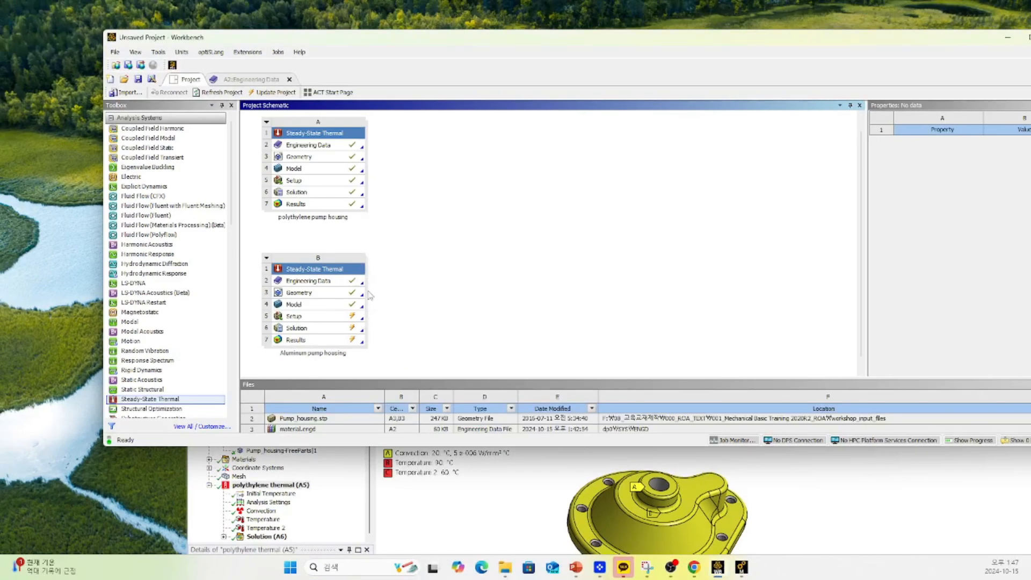
# Open the Model of the Aluminum pump housing system in Mechanical and place its window with the housing in view
pyautogui.click(367, 345)
pyautogui.click(317, 304)
pyautogui.doubleClick(317, 304)
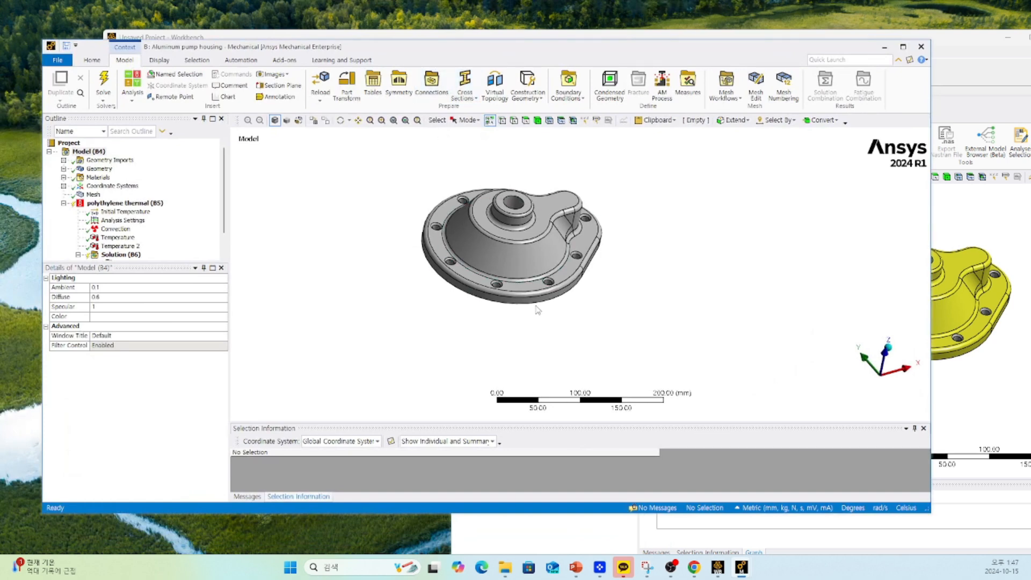
pyautogui.moveTo(544, 58); pyautogui.dragTo(577, 52)
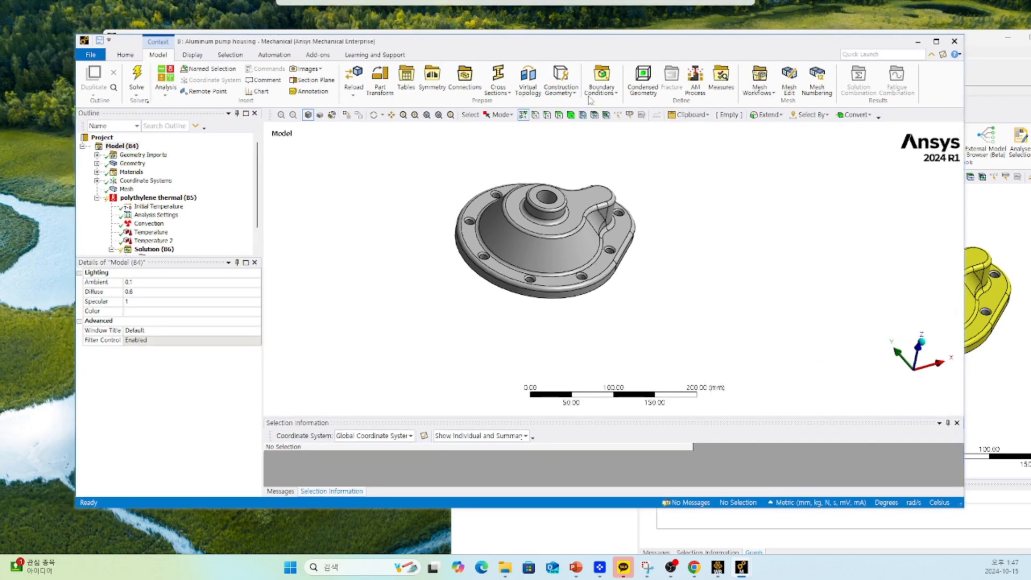
pyautogui.scroll(5, 549, 239)
pyautogui.moveTo(635, 46); pyautogui.dragTo(619, 36)
pyautogui.middleClick(546, 245)
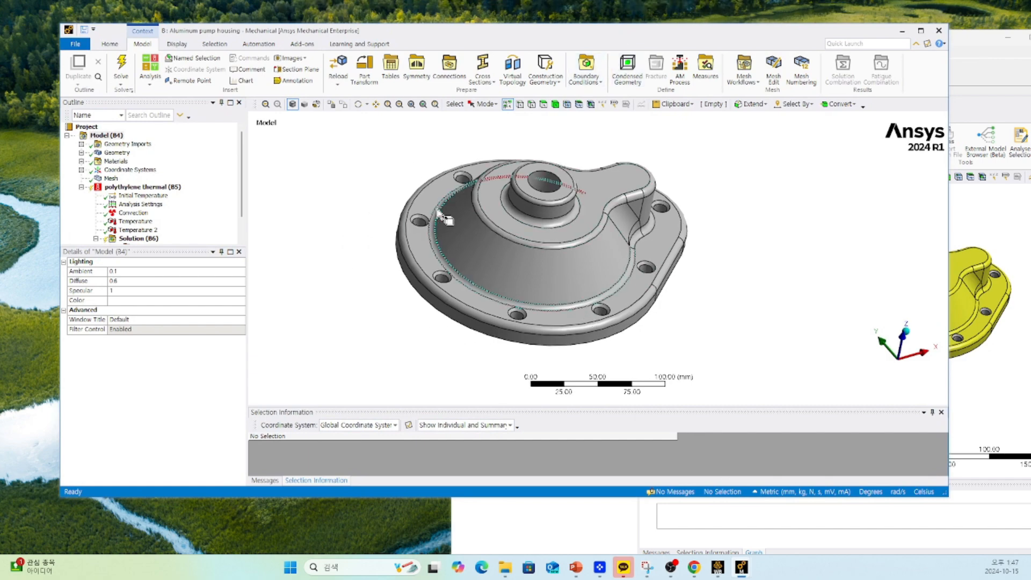
pyautogui.moveTo(634, 34); pyautogui.dragTo(664, 67)
# Rename the thermal environment (B5) in the model tree as "aluminum housing"
pyautogui.click(170, 220)
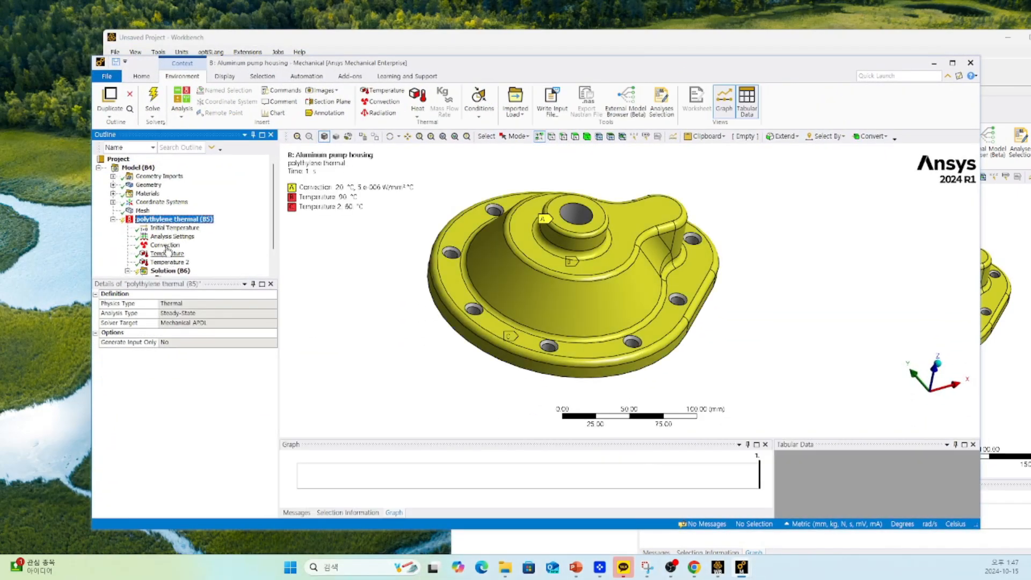
pyautogui.rightClick(168, 220)
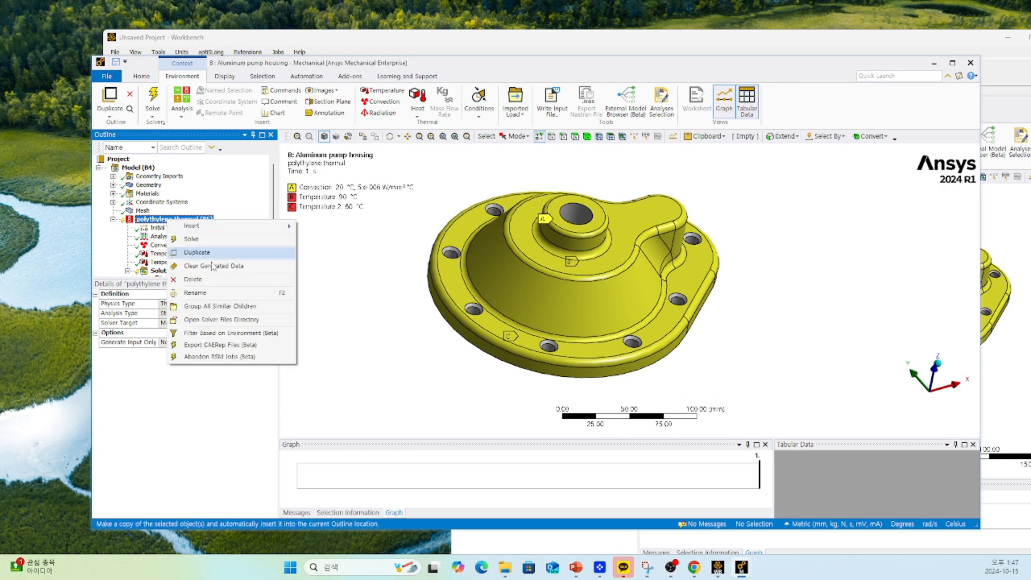
pyautogui.click(214, 293)
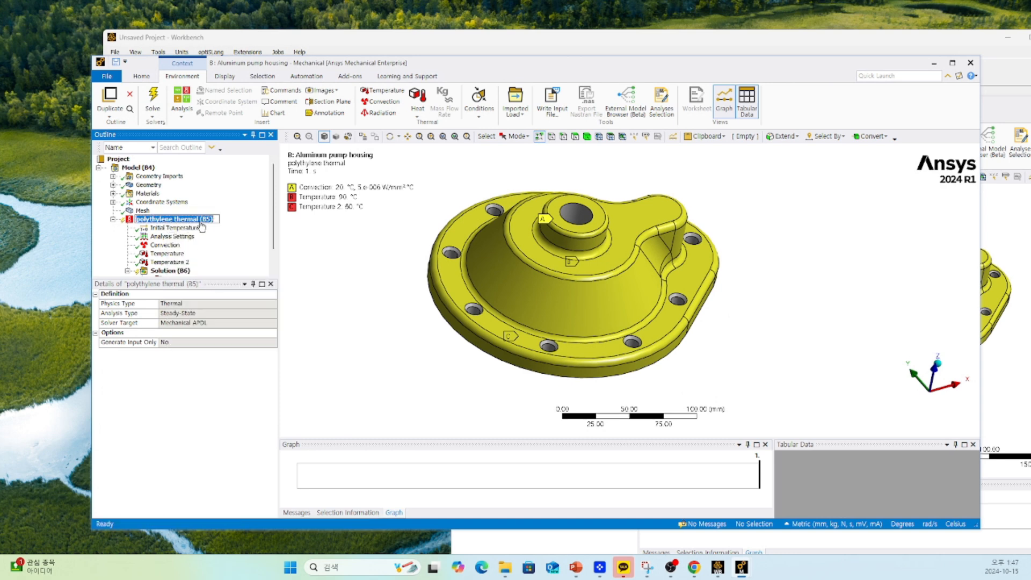
pyautogui.write('a')
pyautogui.write('luminum housing')
pyautogui.press('Return')
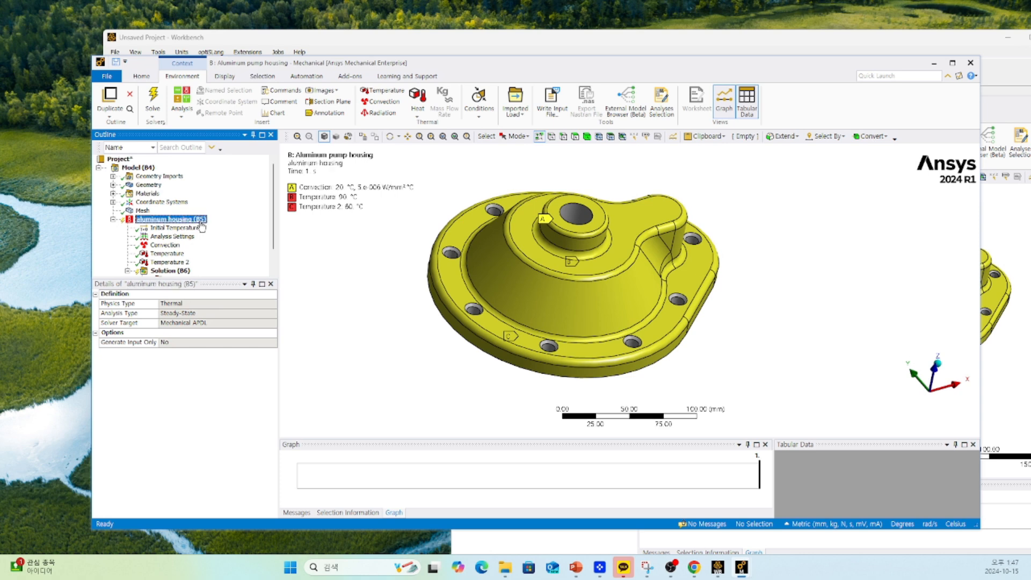
# Change the material assignment of the pump housing body from Polyethylene to the aluminum material
pyautogui.click(145, 185)
pyautogui.click(113, 184)
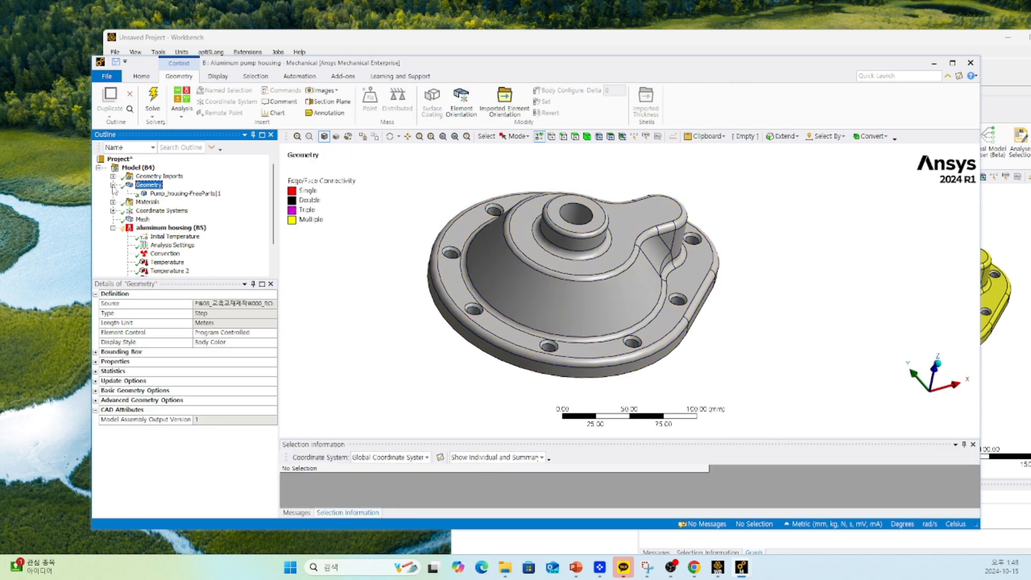
pyautogui.click(161, 194)
pyautogui.click(215, 381)
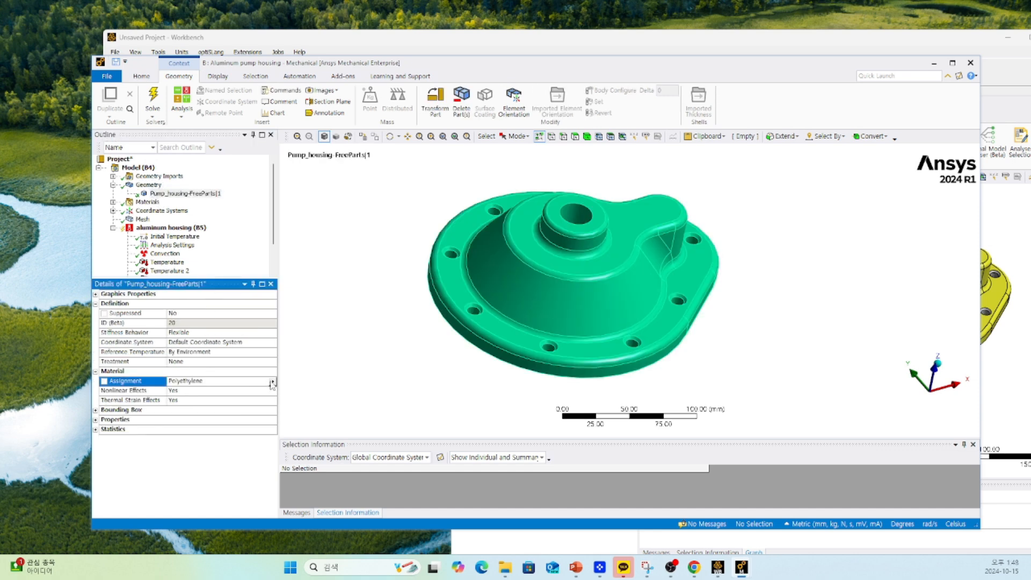
pyautogui.click(273, 381)
pyautogui.click(314, 305)
# Solve the aluminum housing analysis and display its Temperature contour without element edges
pyautogui.scroll(-2, 155, 224)
pyautogui.rightClick(161, 194)
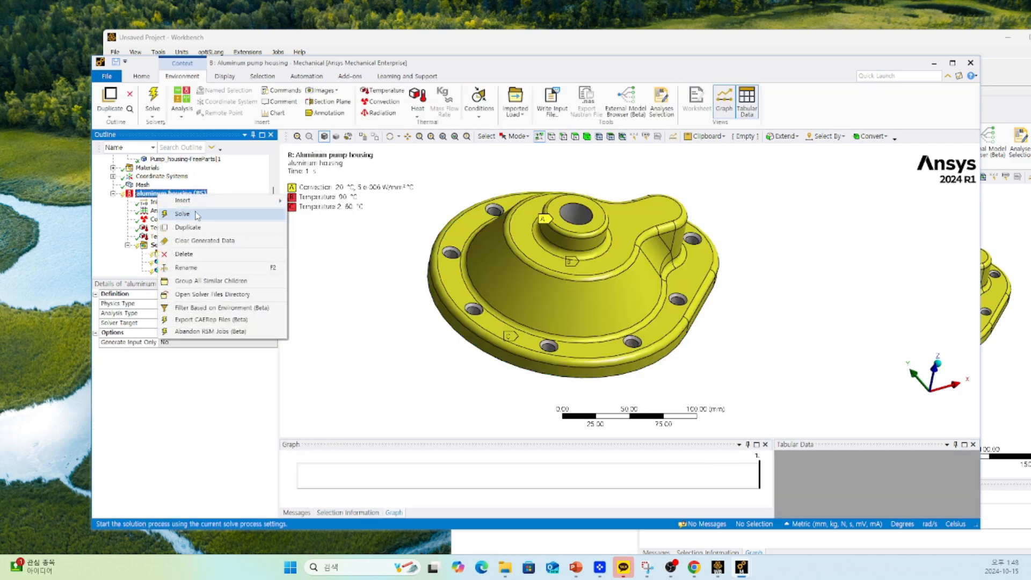
pyautogui.click(197, 214)
pyautogui.click(181, 262)
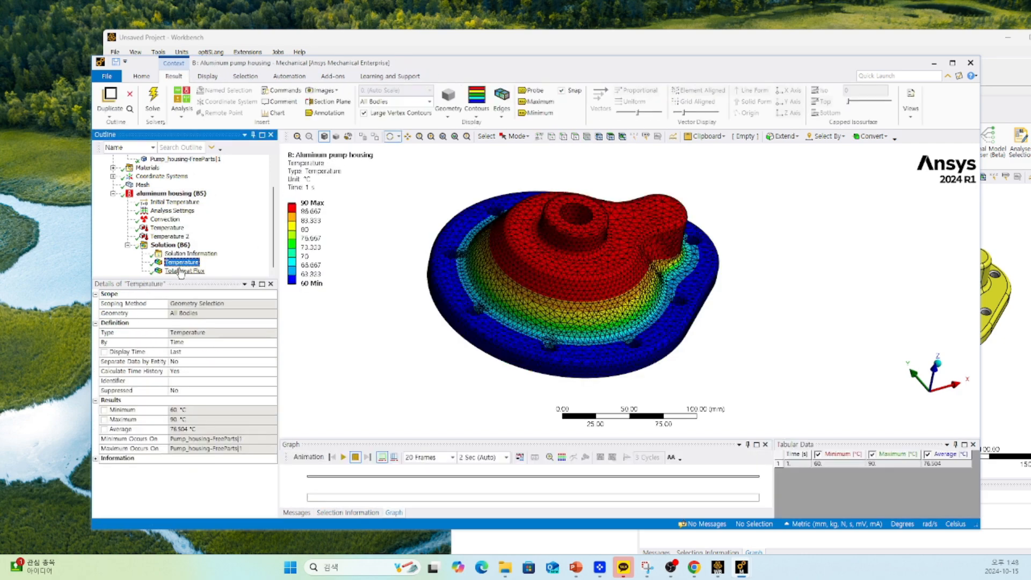
pyautogui.click(501, 107)
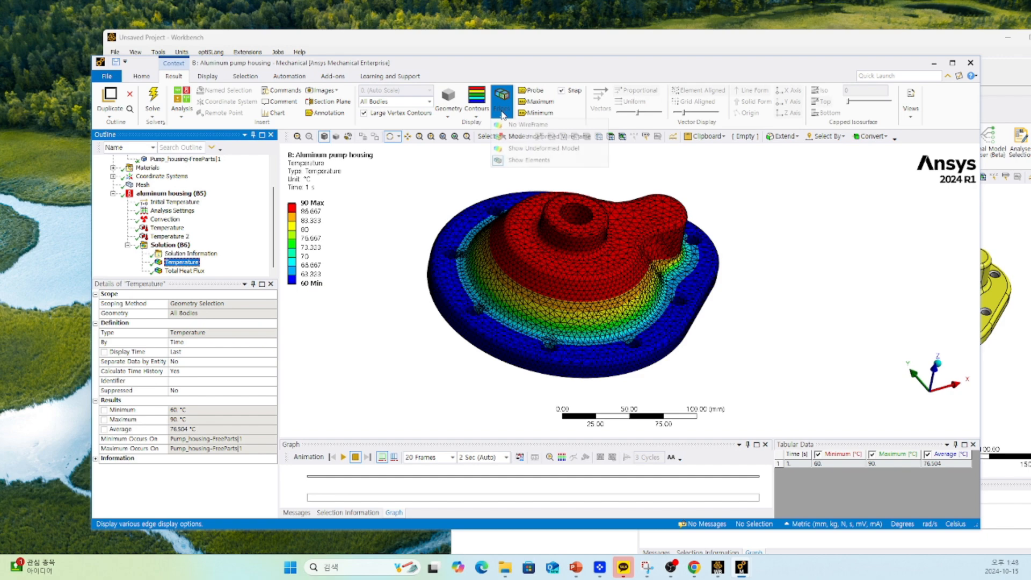
pyautogui.click(515, 147)
# Switch to the polythylene pump housing model and display its Temperature contour without element edges
pyautogui.moveTo(599, 62); pyautogui.dragTo(455, 241)
pyautogui.click(614, 85)
pyautogui.moveTo(613, 85); pyautogui.dragTo(608, 83)
pyautogui.click(430, 285)
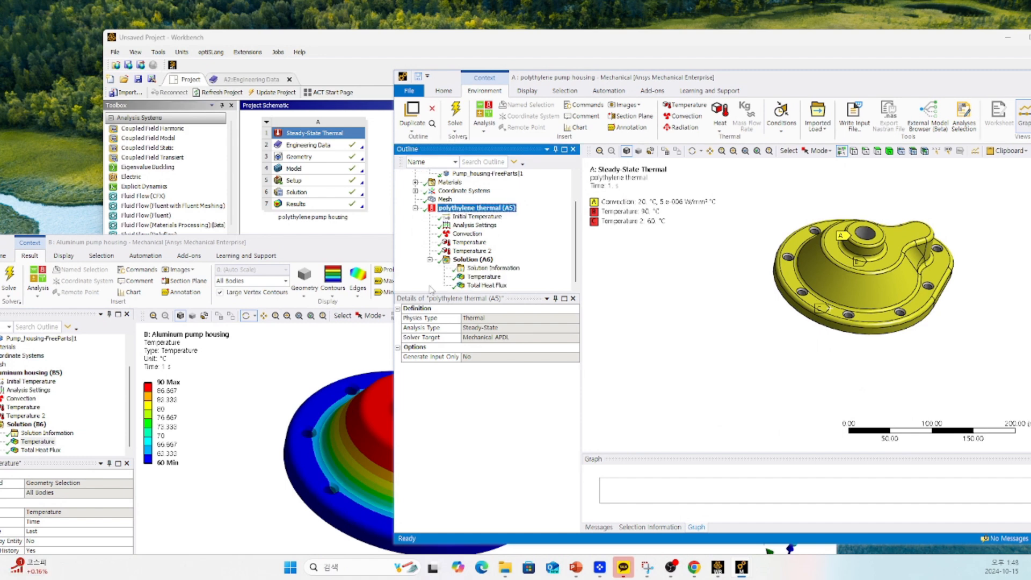
pyautogui.click(472, 277)
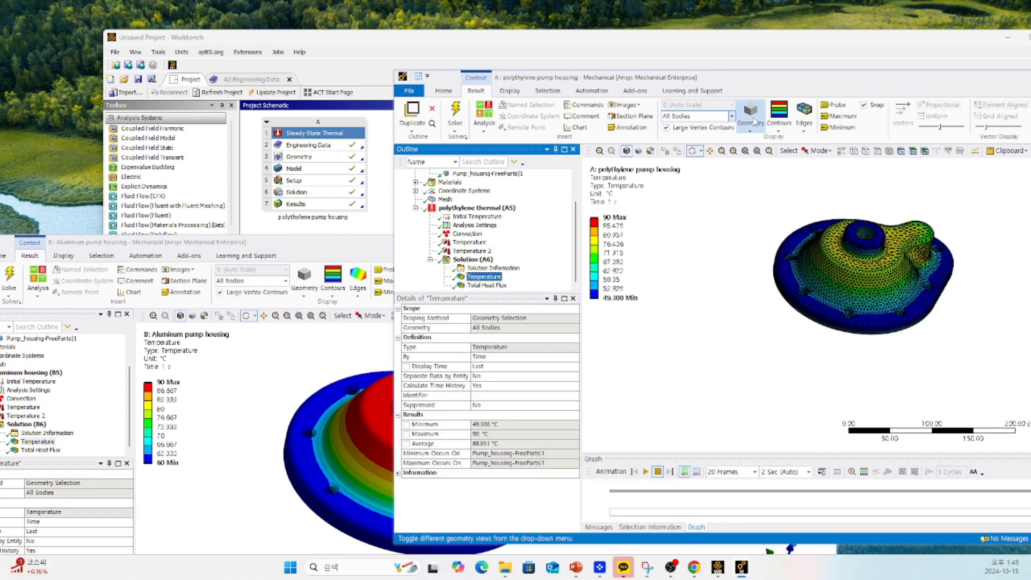
pyautogui.click(805, 131)
pyautogui.click(830, 174)
# Rearrange the two Mechanical windows and compare the polyethylene Temperature result with the aluminum one
pyautogui.moveTo(360, 243); pyautogui.dragTo(550, 340)
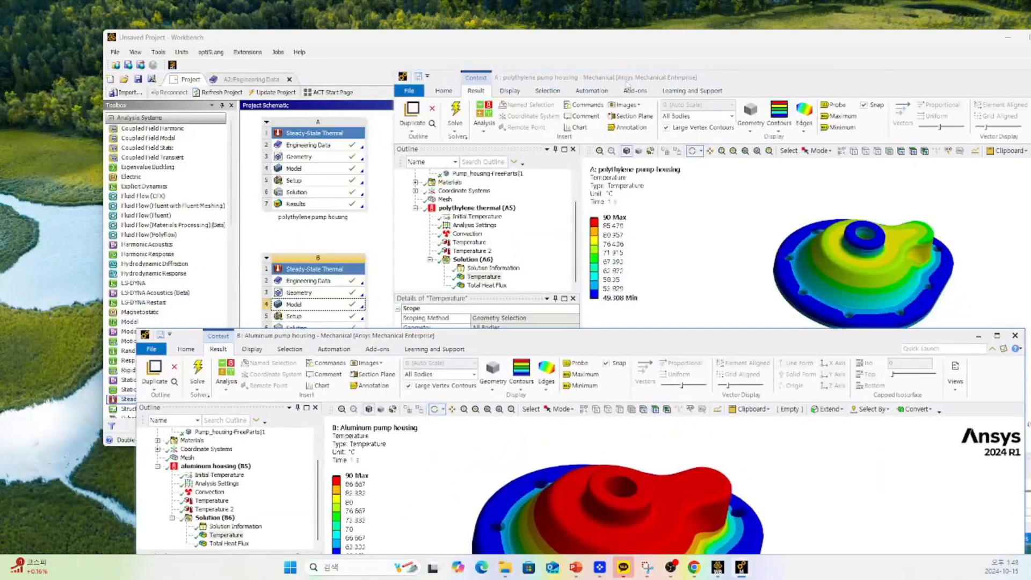
pyautogui.moveTo(624, 80); pyautogui.dragTo(325, 66)
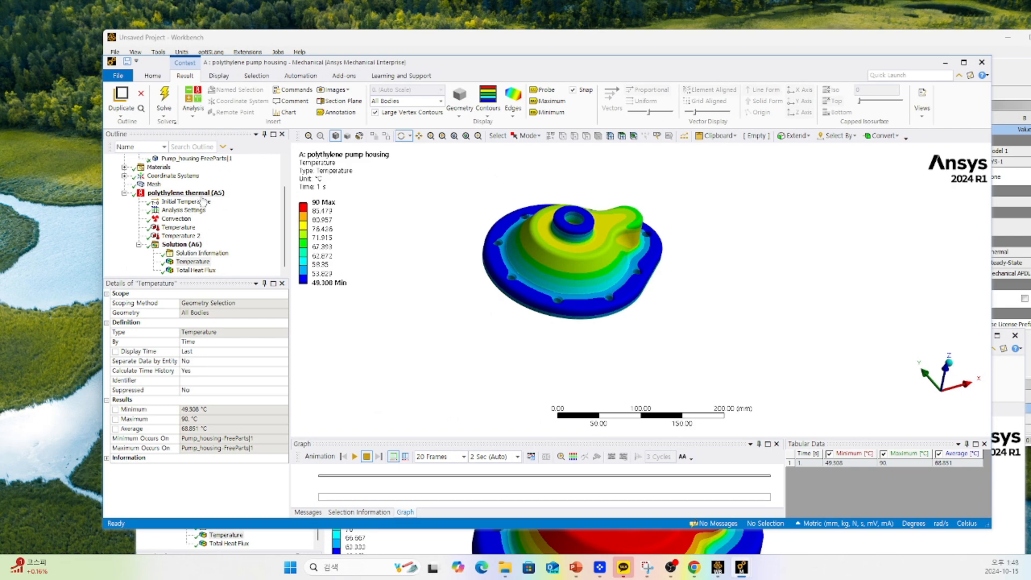
pyautogui.click(200, 194)
pyautogui.click(192, 261)
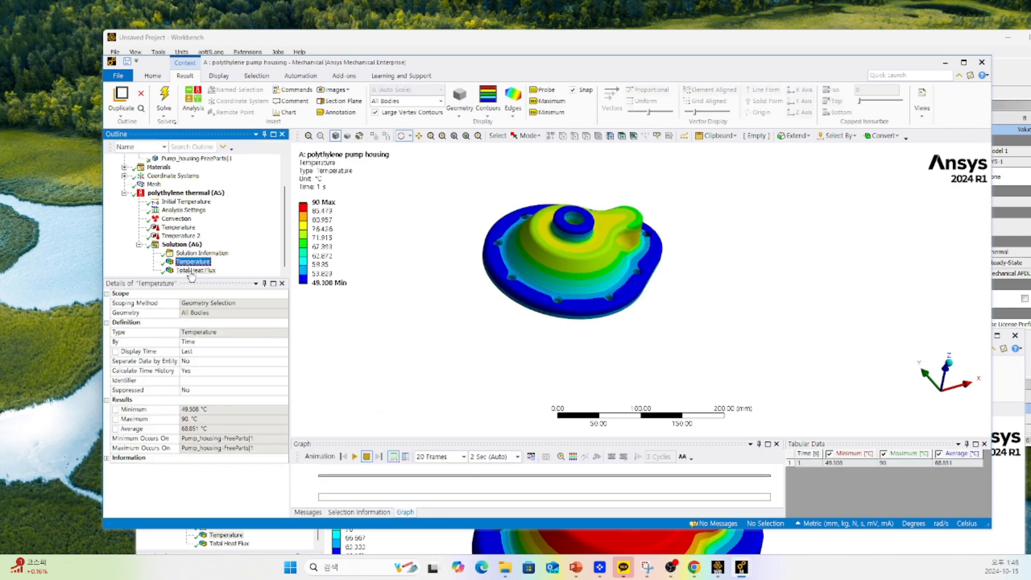
# Display the polyethylene housing's Total Heat Flux result as vectors and examine them around the central boss
pyautogui.click(196, 270)
pyautogui.click(611, 100)
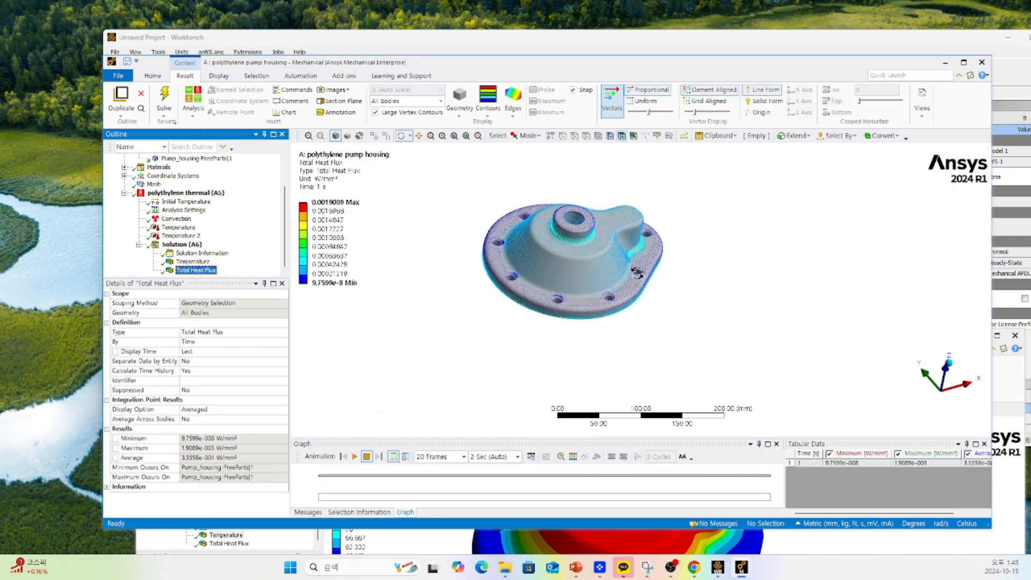
pyautogui.scroll(3, 553, 223)
pyautogui.scroll(2, 553, 224)
pyautogui.keyDown('ctrl'); pyautogui.moveTo(526, 239); pyautogui.dragTo(630, 317, button='middle'); pyautogui.keyUp('ctrl')
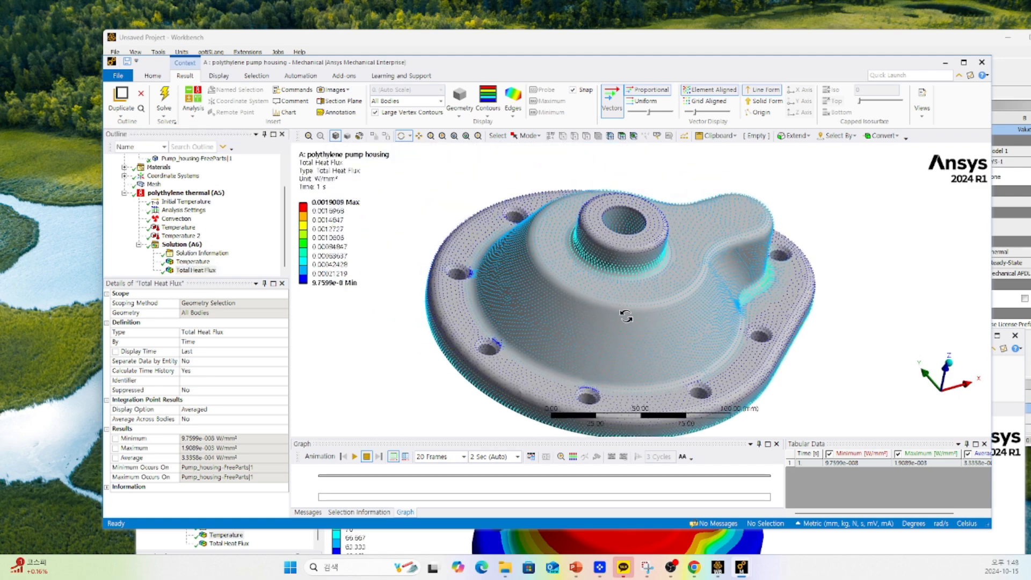
pyautogui.scroll(2, 623, 312)
pyautogui.scroll(-1, 616, 241)
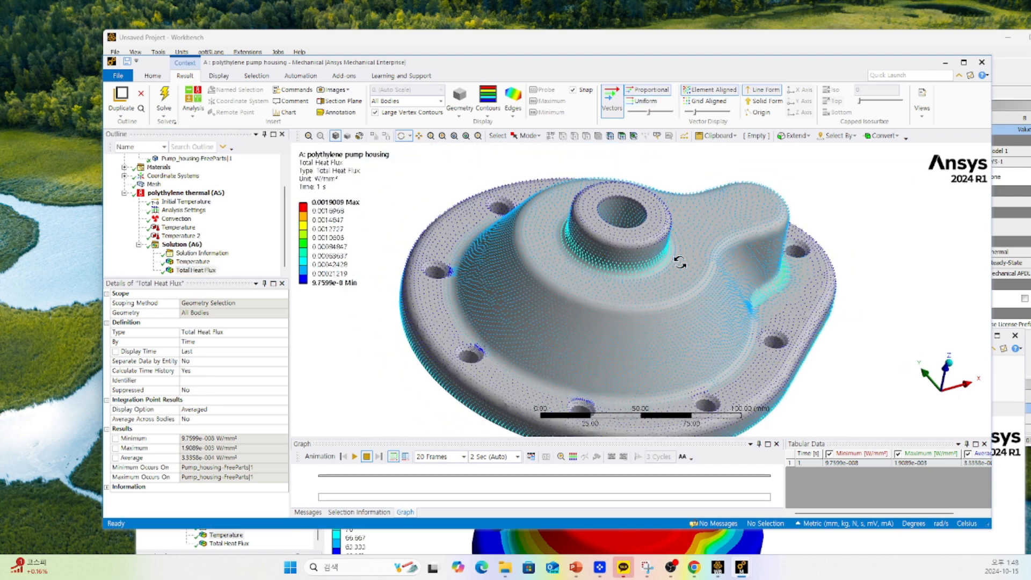
# Show the heat flux vectors as solid arrows and raise their proportional length to the maximum
pyautogui.click(766, 102)
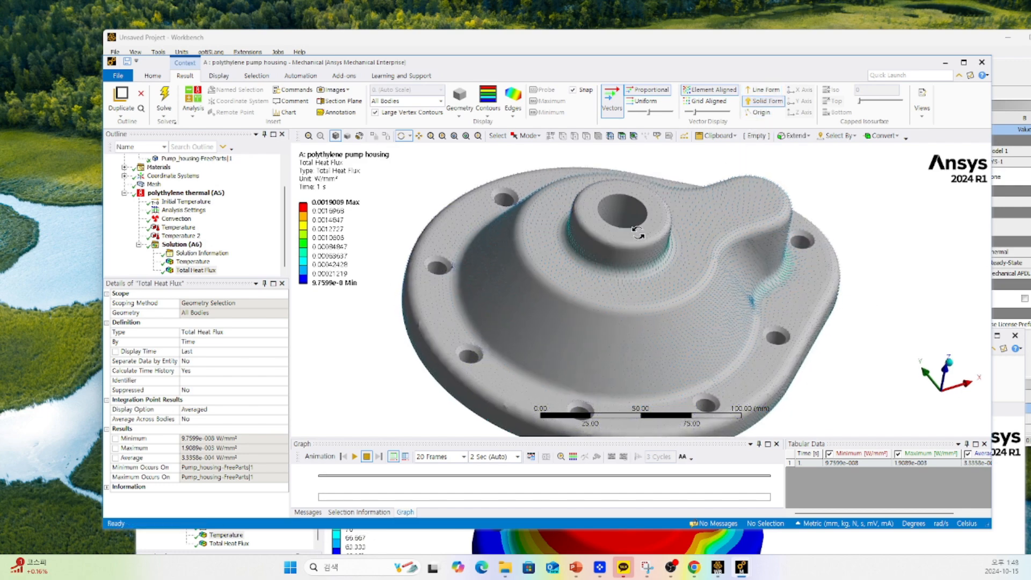
pyautogui.moveTo(650, 113); pyautogui.dragTo(670, 113)
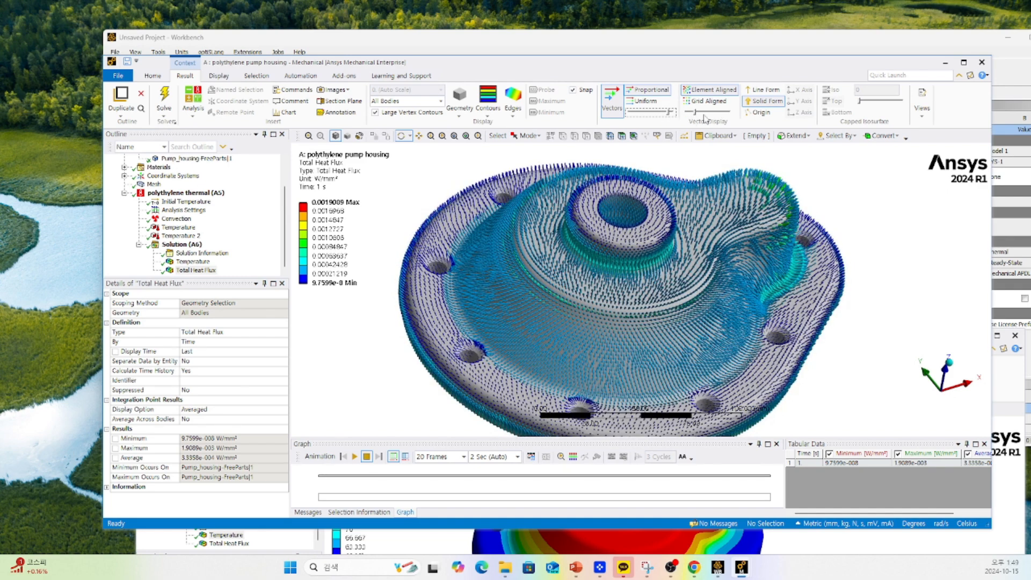
pyautogui.moveTo(669, 113)
pyautogui.mouseDown()
pyautogui.moveTo(677, 112)
pyautogui.moveTo(659, 113)
pyautogui.moveTo(670, 113)
pyautogui.mouseUp()
pyautogui.moveTo(580, 236); pyautogui.dragTo(596, 261, button='middle')
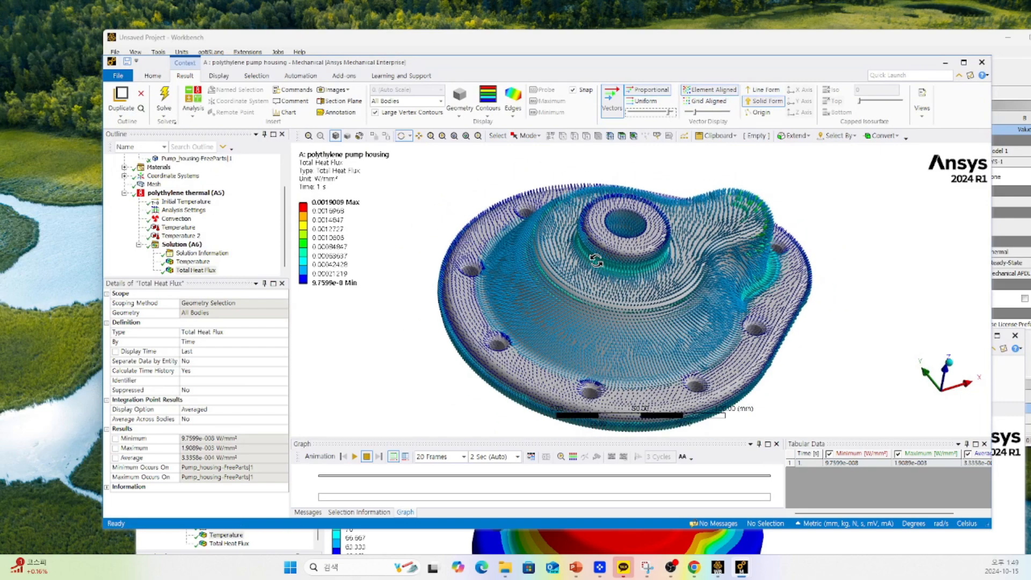
# Return to the Workbench schematic and add a Static Structural system linked to the polyethylene thermal system's Solution
pyautogui.moveTo(587, 61); pyautogui.dragTo(566, 428)
pyautogui.click(462, 321)
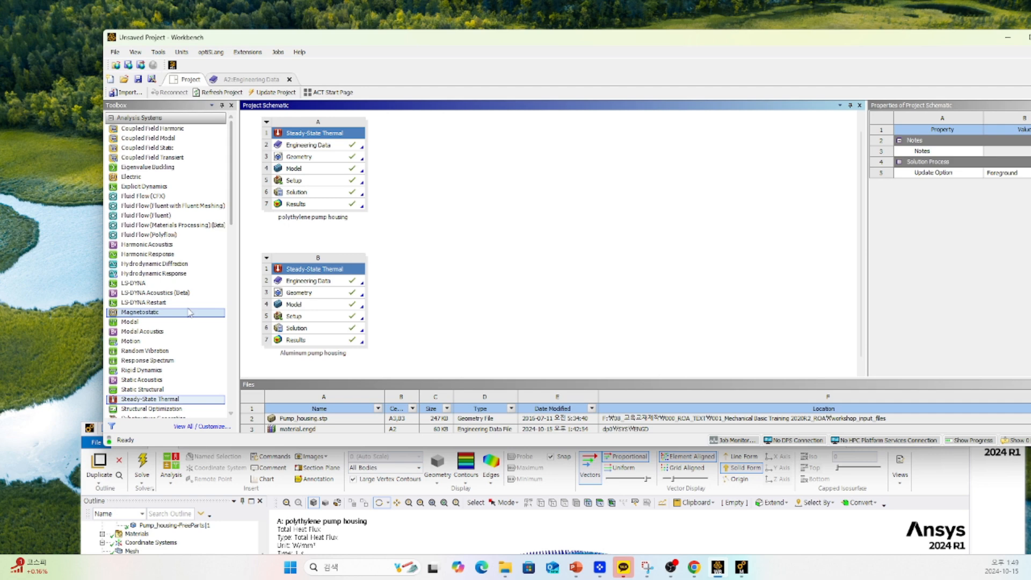
pyautogui.scroll(-4, 134, 330)
pyautogui.moveTo(142, 274); pyautogui.dragTo(511, 258)
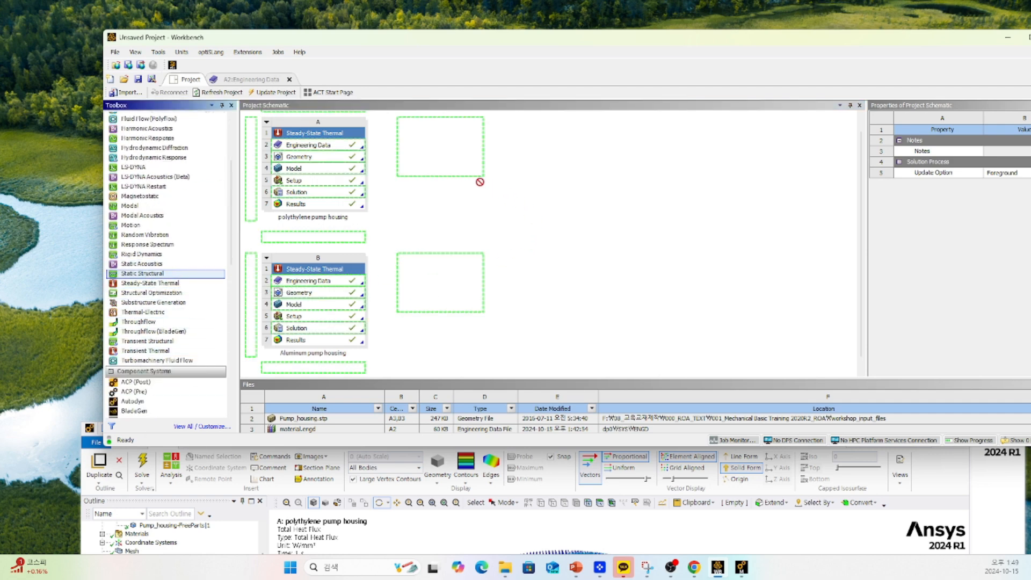
pyautogui.moveTo(390, 185); pyautogui.dragTo(356, 200)
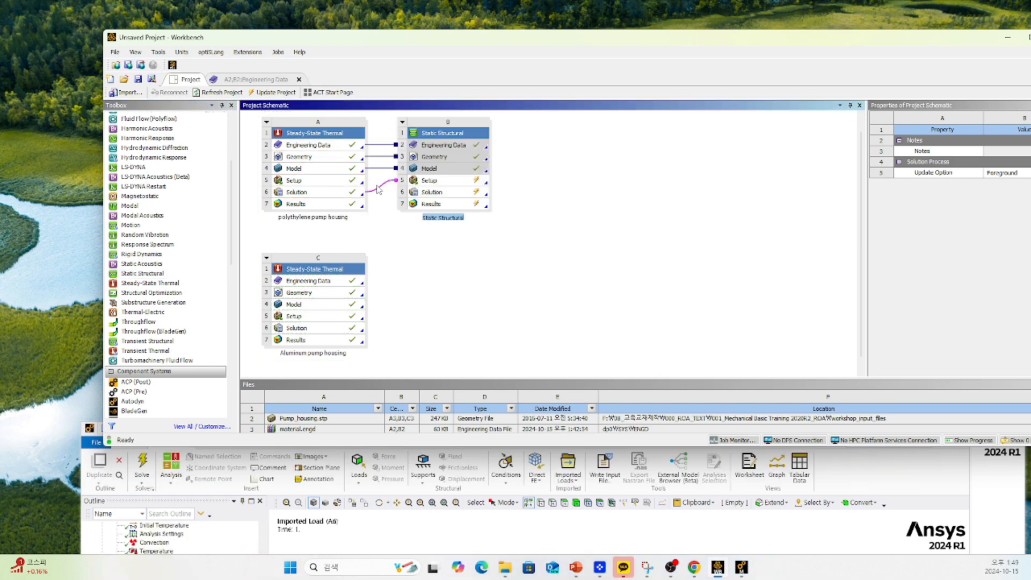
# Delete the link between the polyethylene system's Solution and the Static Structural Setup
pyautogui.click(377, 191)
pyautogui.rightClick(377, 191)
pyautogui.click(399, 204)
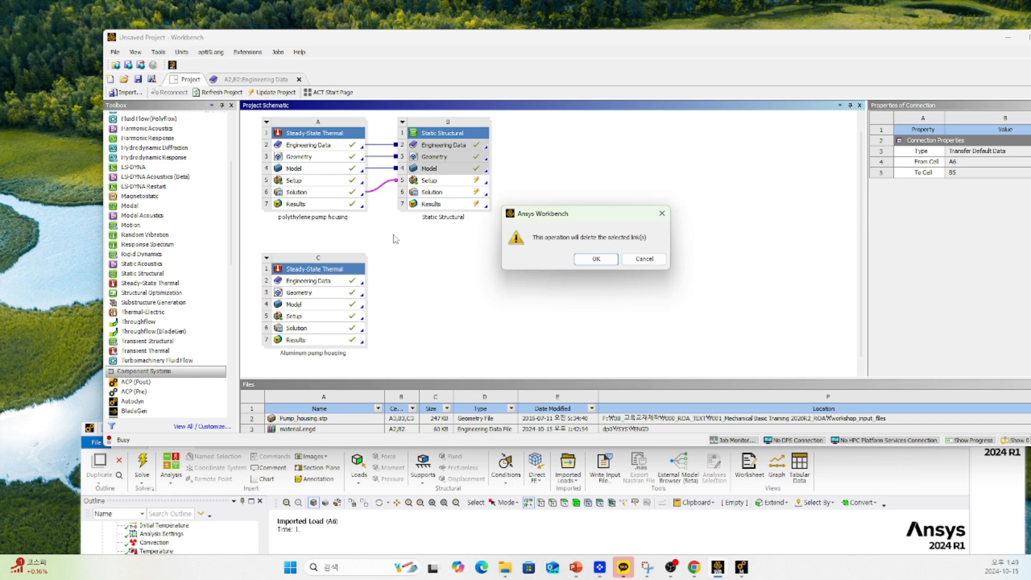
pyautogui.click(596, 259)
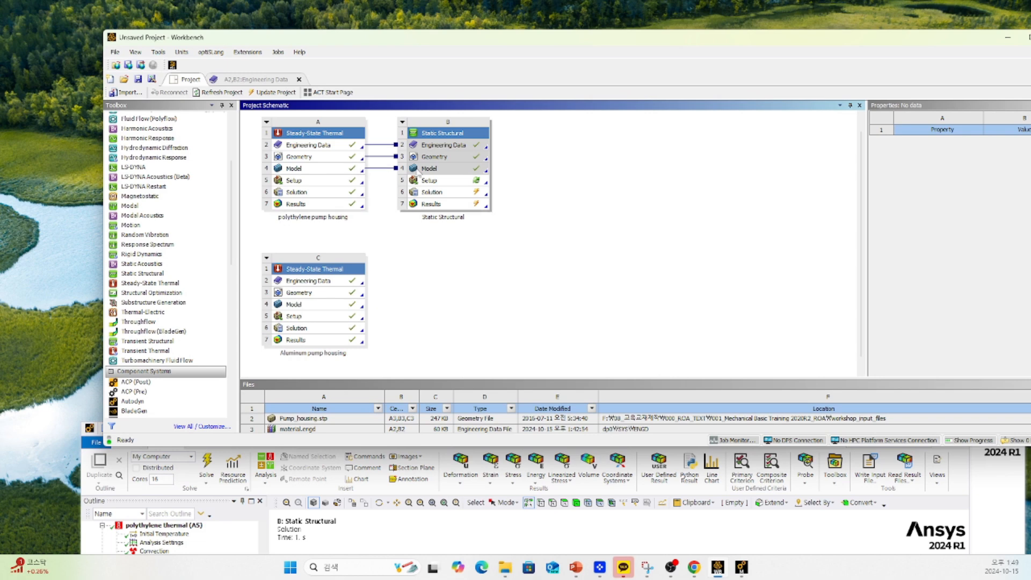
# Transfer the polyethylene system's Solution to the Static Structural Setup and refresh that Setup
pyautogui.moveTo(330, 193); pyautogui.dragTo(446, 180)
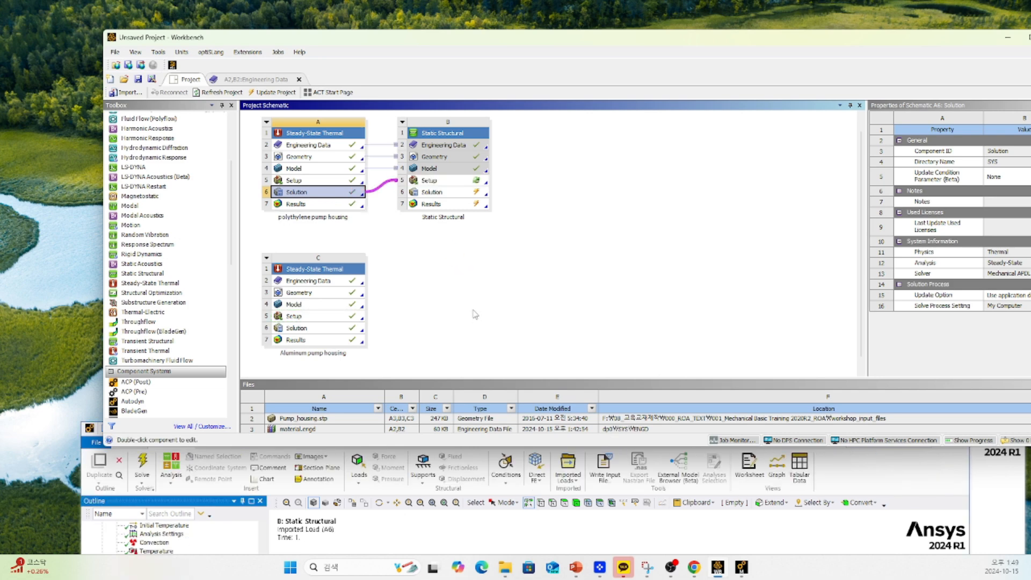
pyautogui.rightClick(449, 181)
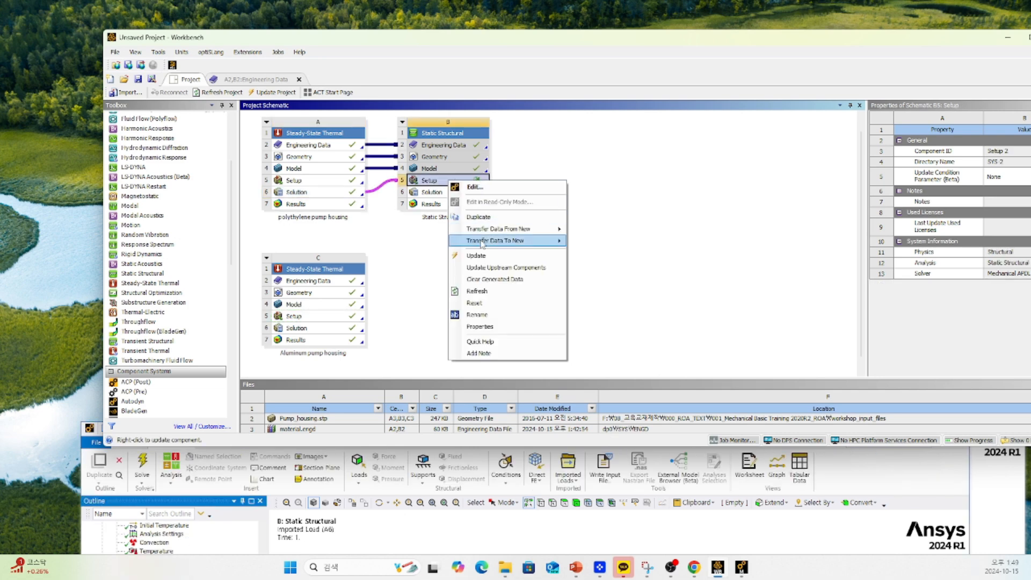
pyautogui.click(478, 290)
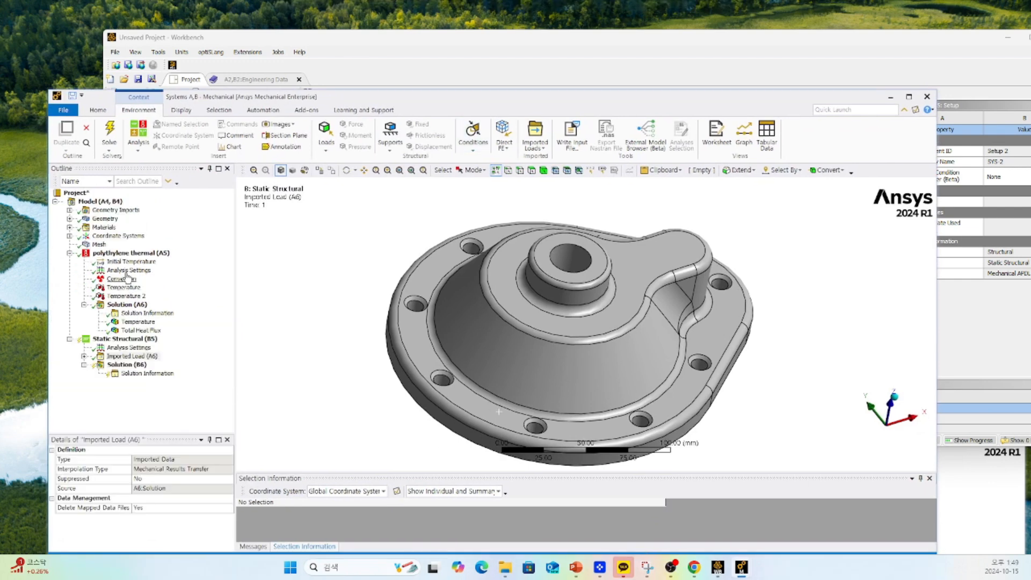
# Import the thermal solution's body temperature load into the Static Structural analysis
pyautogui.click(121, 255)
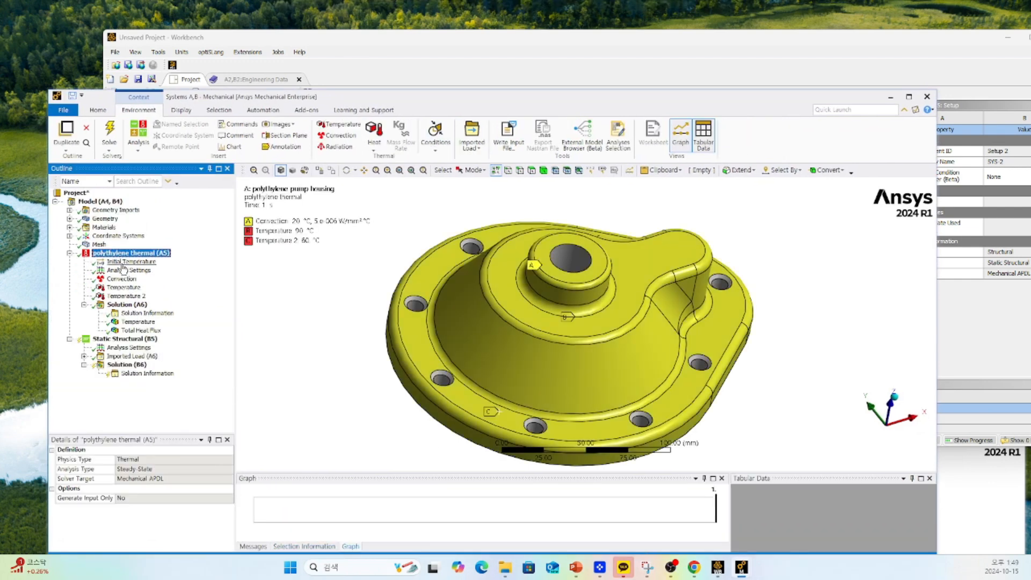
pyautogui.click(122, 338)
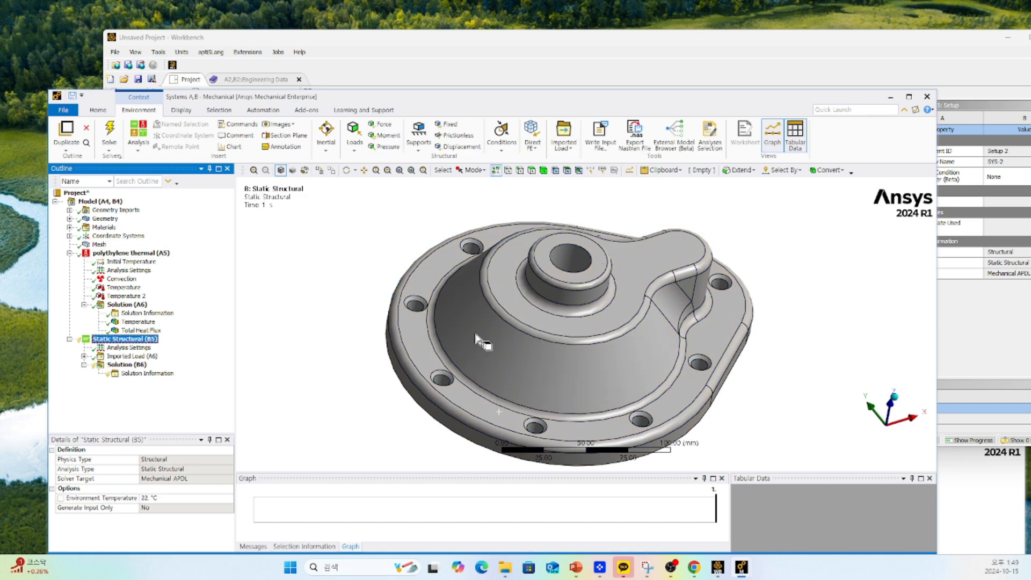
pyautogui.doubleClick(131, 356)
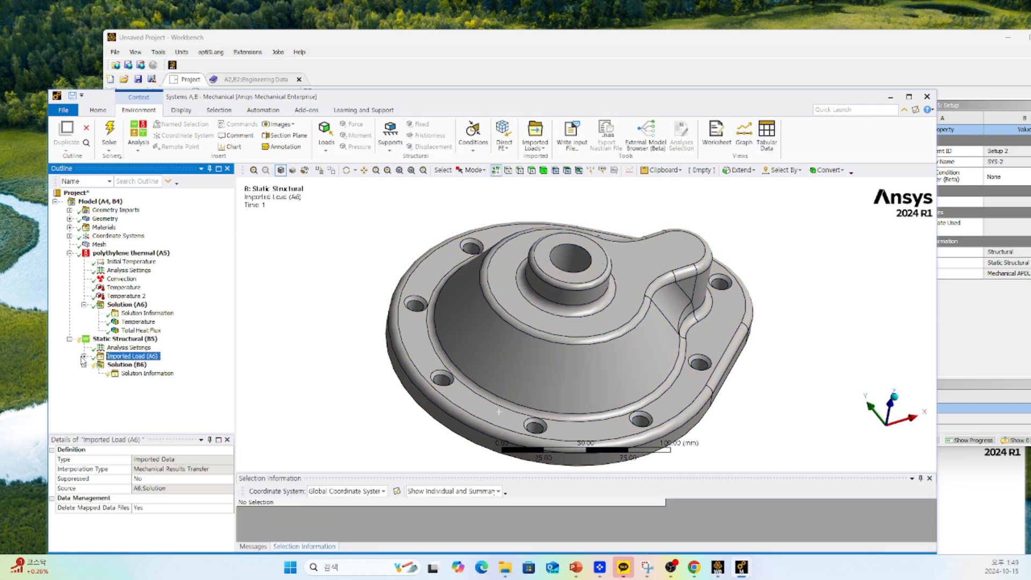
pyautogui.click(131, 365)
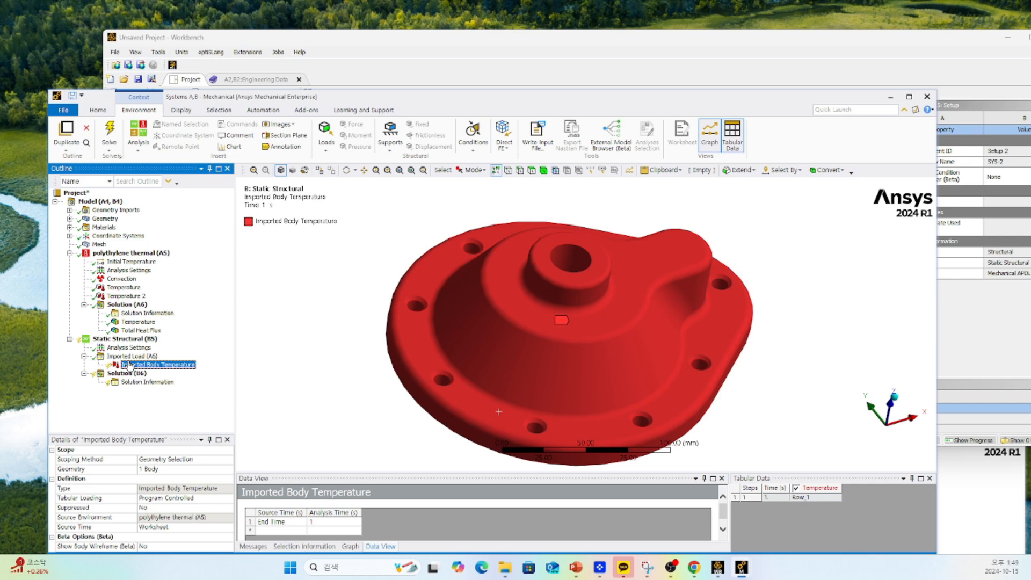
pyautogui.rightClick(130, 363)
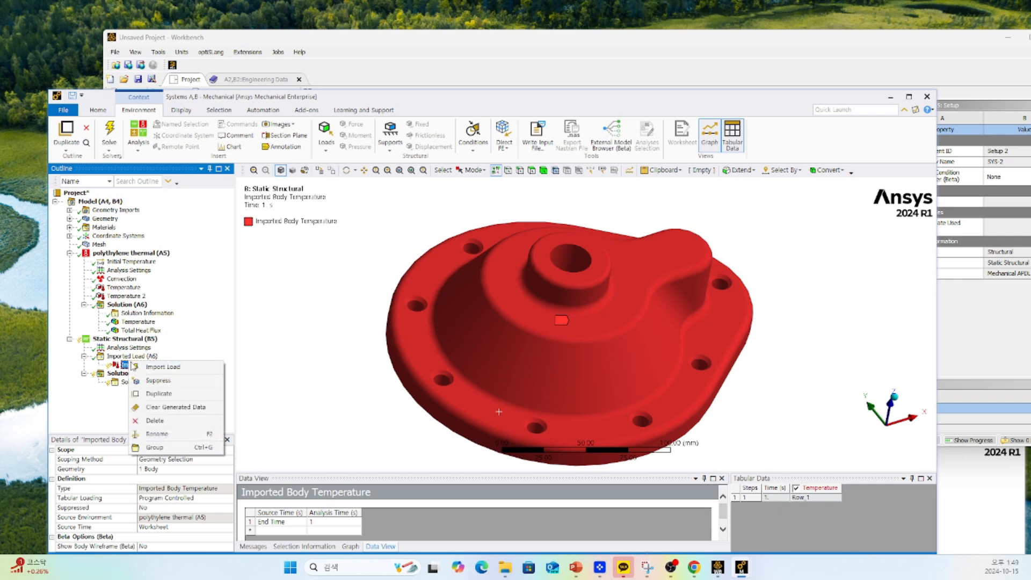
pyautogui.click(170, 369)
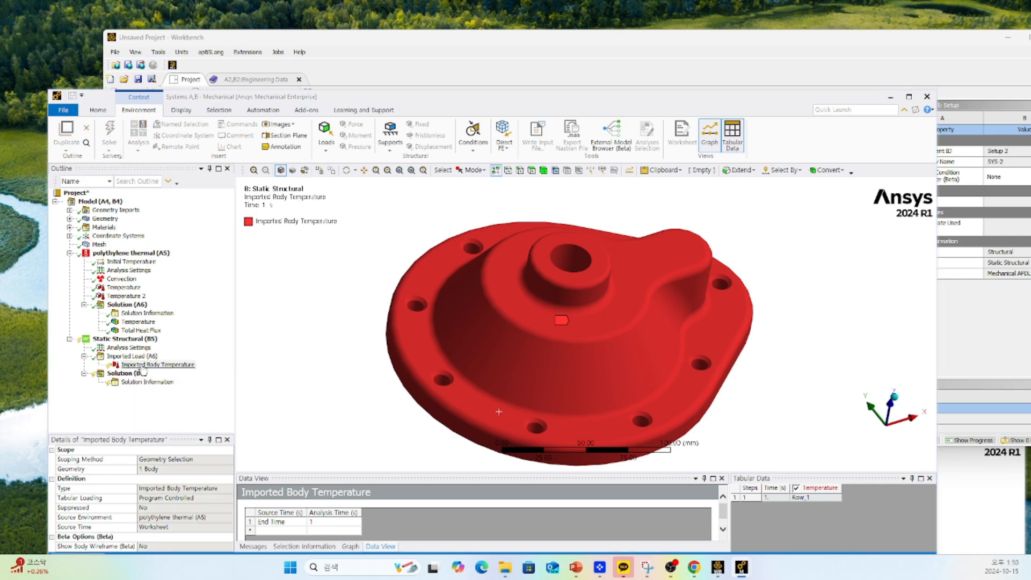
# Compare the Imported Body Temperature distribution with the temperature result of the polyethylene thermal analysis
pyautogui.click(140, 366)
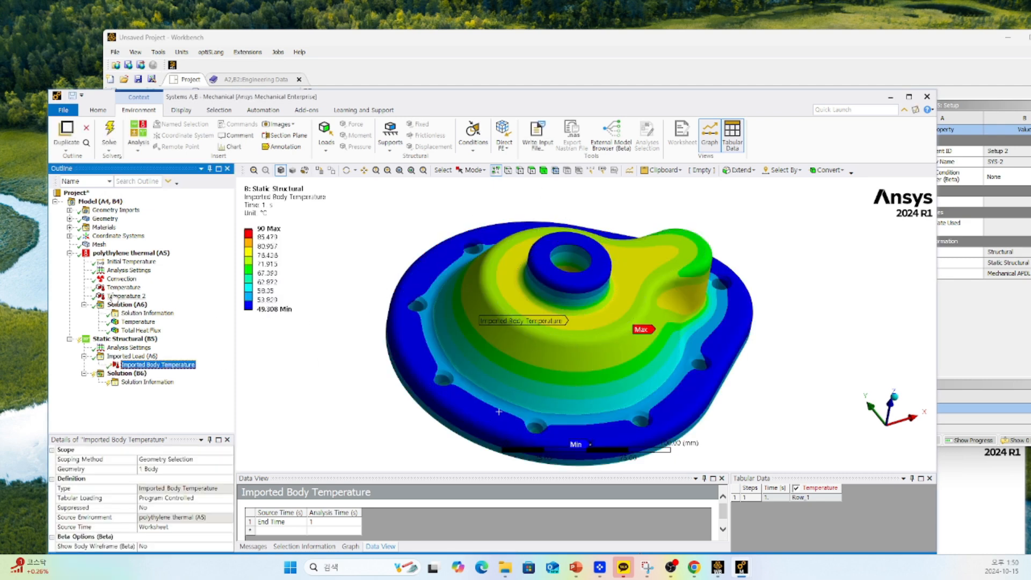
pyautogui.click(121, 288)
pyautogui.click(129, 323)
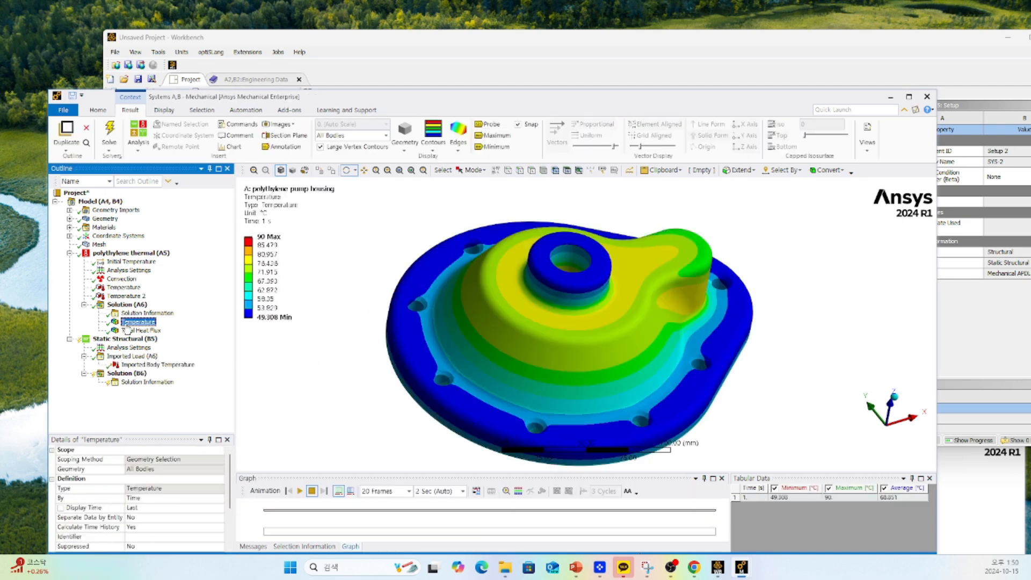
pyautogui.click(135, 364)
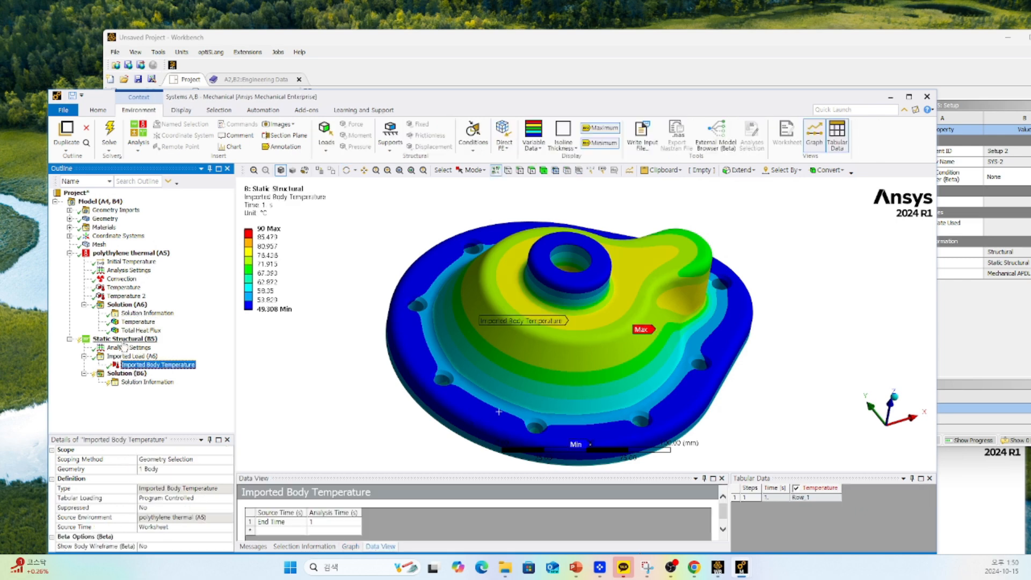
# Add a Frictionless Support to the flat mounting face on the underside of the pump housing in the Static Structural analysis
pyautogui.click(123, 341)
pyautogui.moveTo(445, 360); pyautogui.dragTo(471, 262, button='middle')
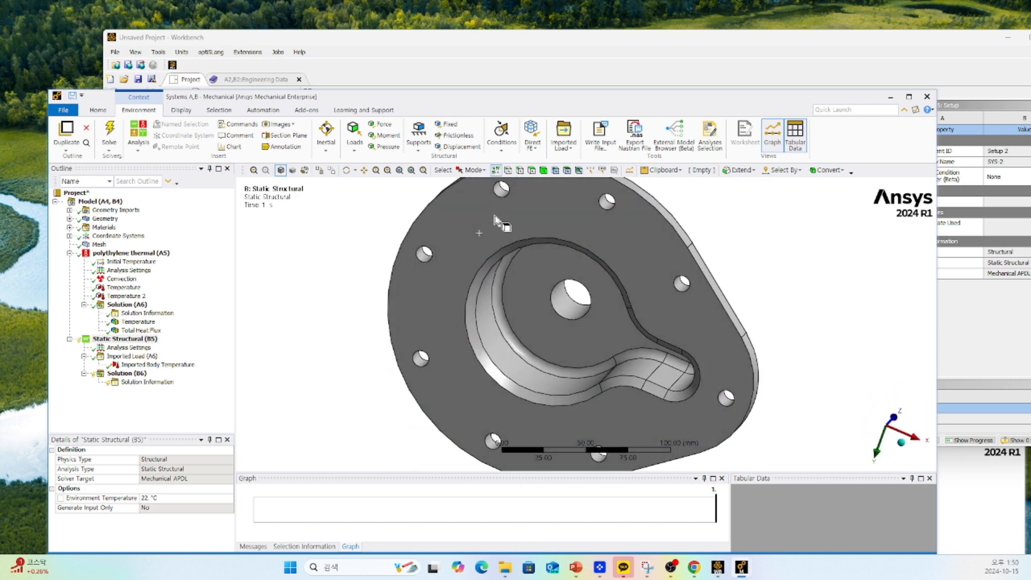
pyautogui.click(455, 240)
pyautogui.rightClick(456, 238)
pyautogui.moveTo(489, 247)
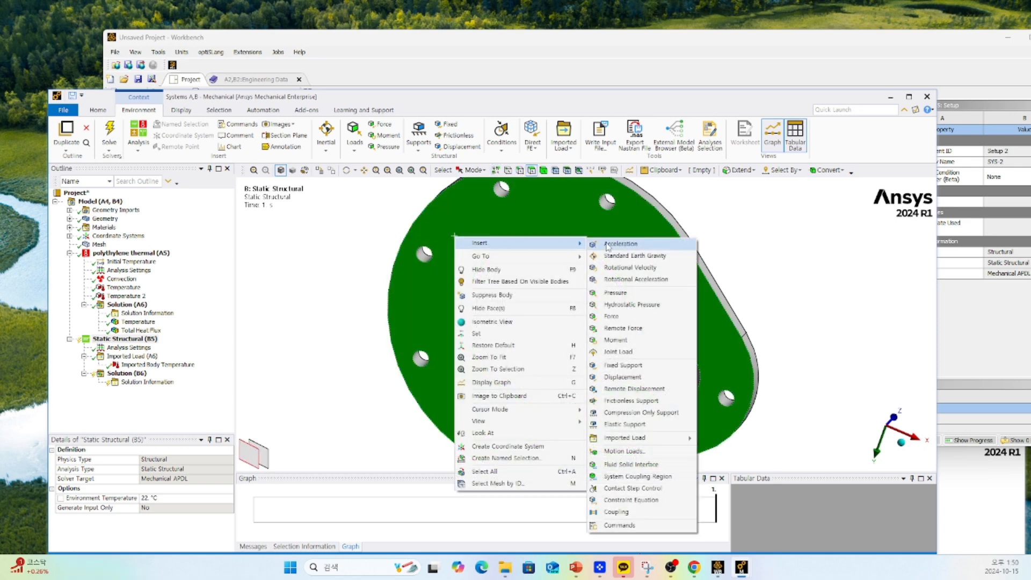
pyautogui.click(623, 399)
# Add a second Frictionless Support to the eight bolt hole faces around the housing's flange
pyautogui.moveTo(519, 248); pyautogui.dragTo(488, 346, button='middle')
pyautogui.keyDown('ctrl'); pyautogui.moveTo(492, 268); pyautogui.dragTo(501, 394, button='middle'); pyautogui.keyUp('ctrl')
pyautogui.scroll(3, 438, 329)
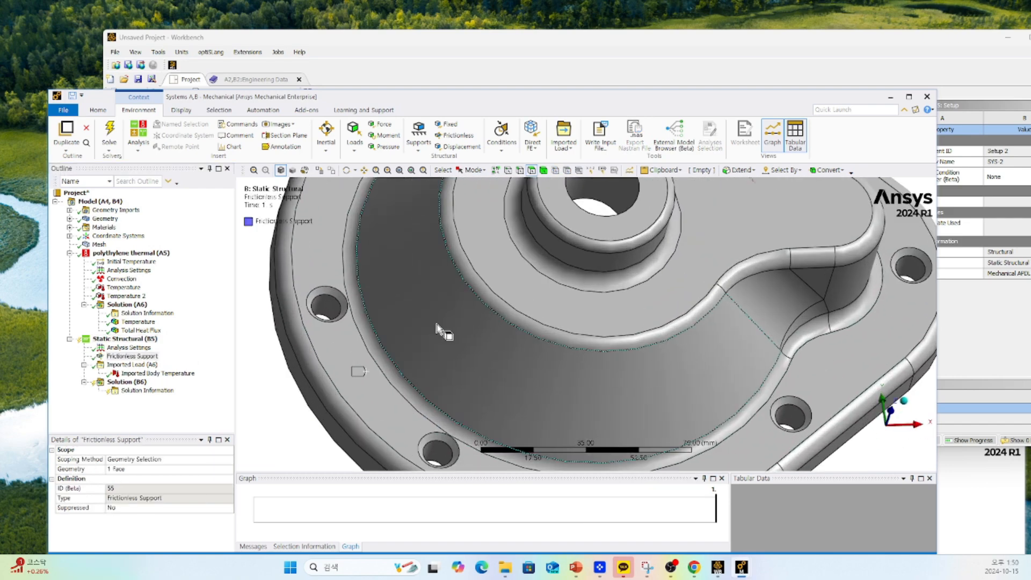
pyautogui.click(340, 297)
pyautogui.keyDown('ctrl'); pyautogui.moveTo(452, 352); pyautogui.dragTo(436, 250, button='middle'); pyautogui.keyUp('ctrl')
pyautogui.keyDown('ctrl'); pyautogui.click(424, 334); pyautogui.keyUp('ctrl')
pyautogui.keyDown('ctrl'); pyautogui.click(605, 387); pyautogui.keyUp('ctrl')
pyautogui.keyDown('ctrl'); pyautogui.click(773, 312); pyautogui.keyUp('ctrl')
pyautogui.scroll(5, 669, 328)
pyautogui.keyDown('ctrl'); pyautogui.click(674, 312); pyautogui.keyUp('ctrl')
pyautogui.keyDown('ctrl'); pyautogui.moveTo(575, 288); pyautogui.dragTo(643, 407, button='middle'); pyautogui.keyUp('ctrl')
pyautogui.keyDown('ctrl'); pyautogui.click(554, 268); pyautogui.keyUp('ctrl')
pyautogui.keyDown('ctrl'); pyautogui.click(354, 235); pyautogui.keyUp('ctrl')
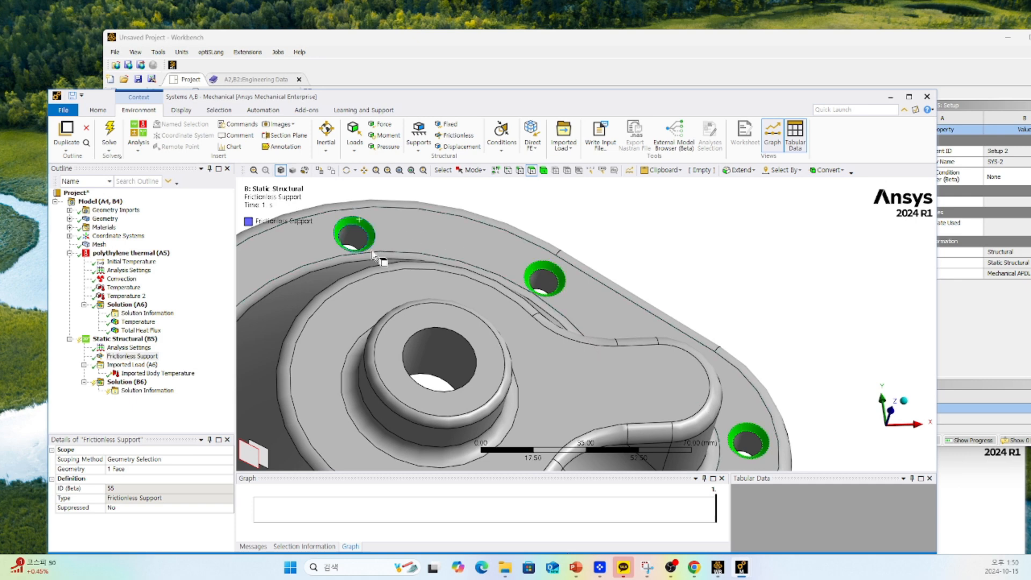
pyautogui.keyDown('ctrl'); pyautogui.moveTo(371, 263); pyautogui.dragTo(639, 247, button='middle'); pyautogui.keyUp('ctrl')
pyautogui.rightClick(470, 289)
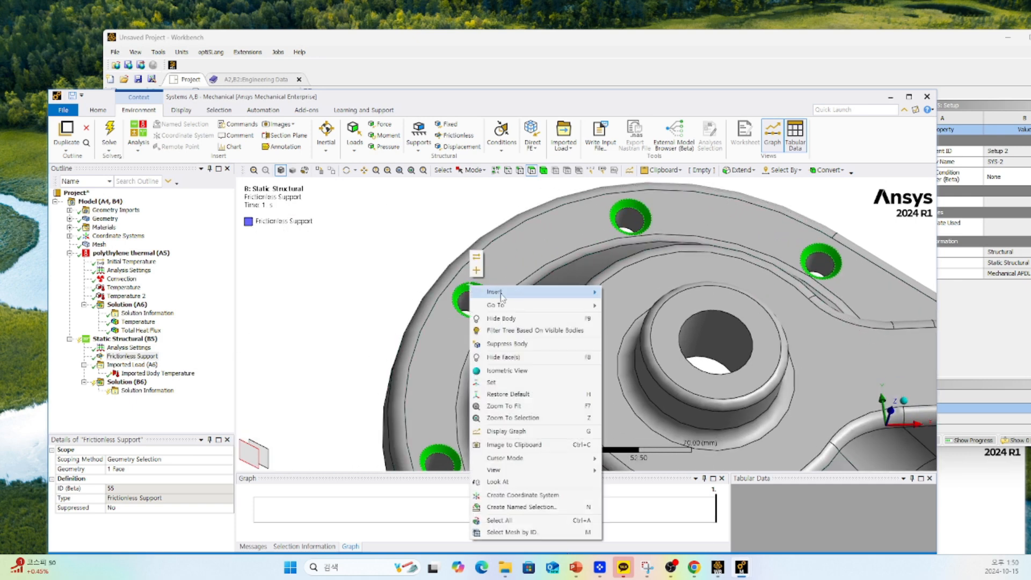
pyautogui.moveTo(505, 293)
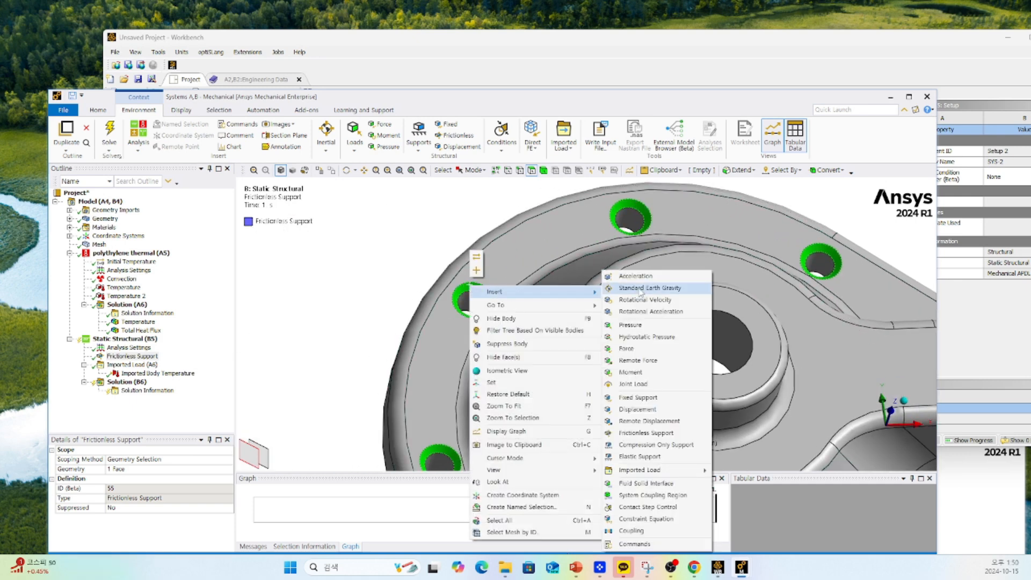
pyautogui.click(655, 433)
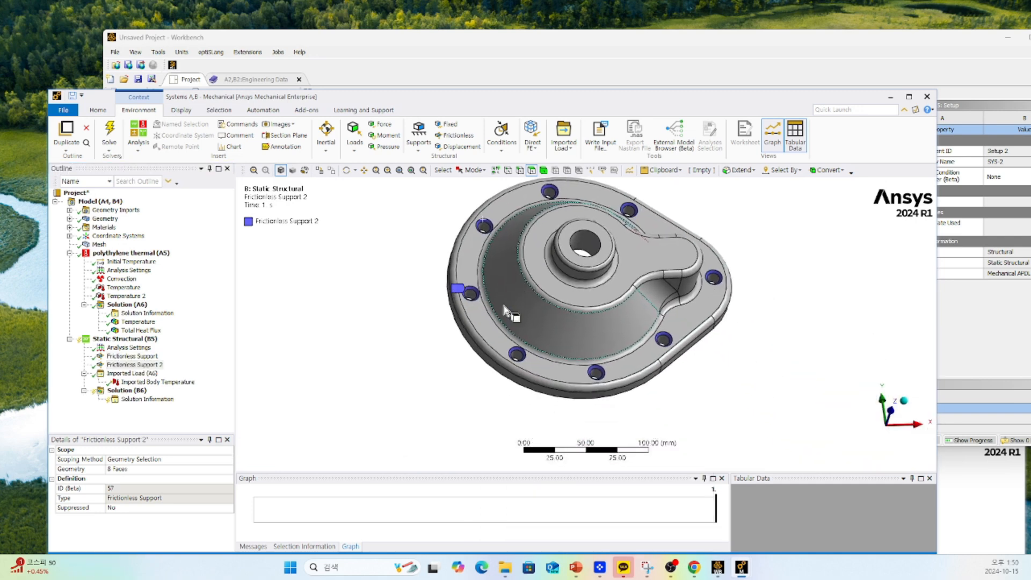
# Add Total Deformation and Equivalent (von-Mises) Stress results to the Static Structural solution
pyautogui.rightClick(133, 391)
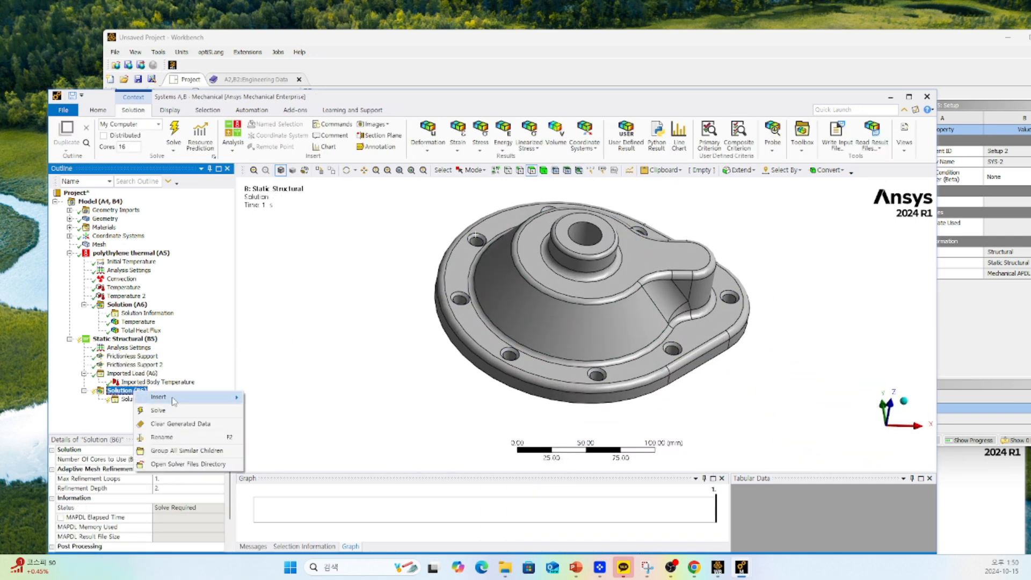
pyautogui.moveTo(177, 398)
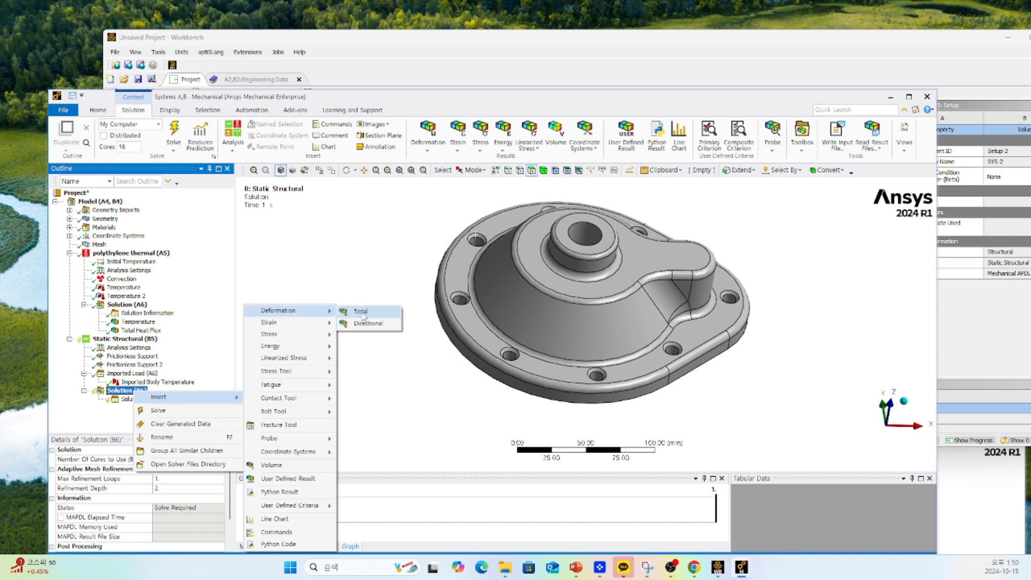
pyautogui.click(355, 311)
pyautogui.rightClick(138, 391)
pyautogui.moveTo(161, 395)
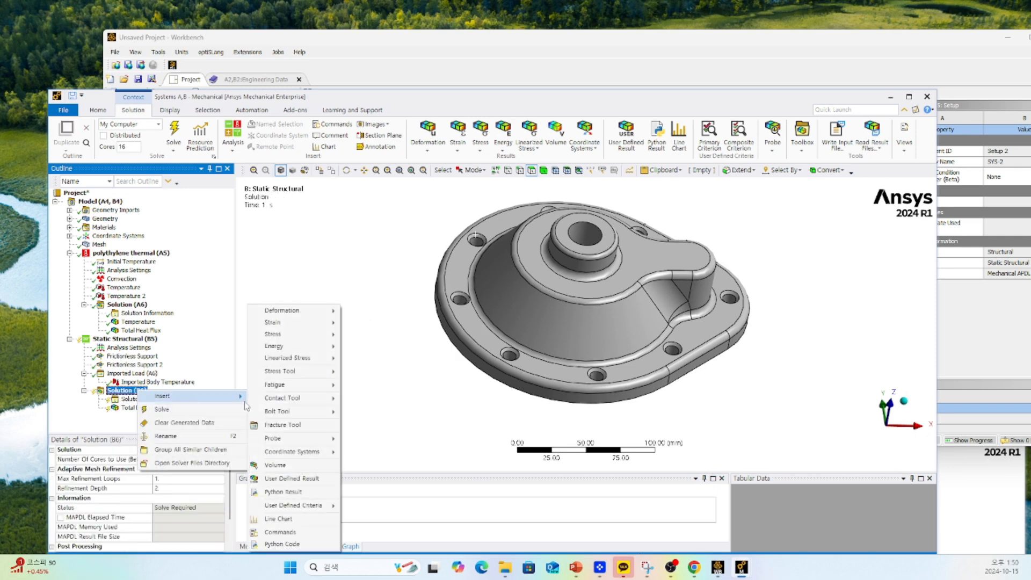
pyautogui.moveTo(304, 314)
pyautogui.moveTo(300, 334)
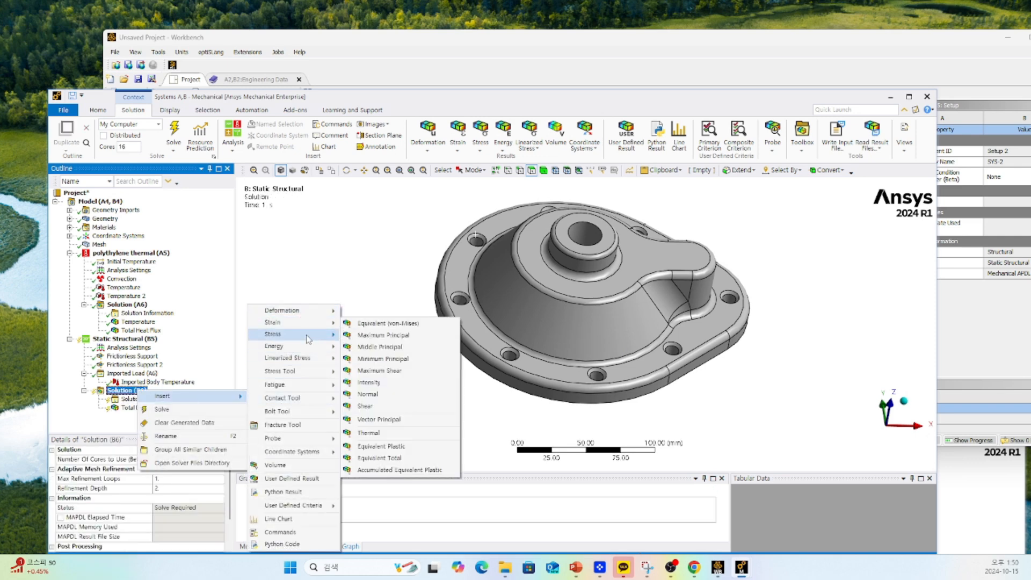
pyautogui.click(370, 336)
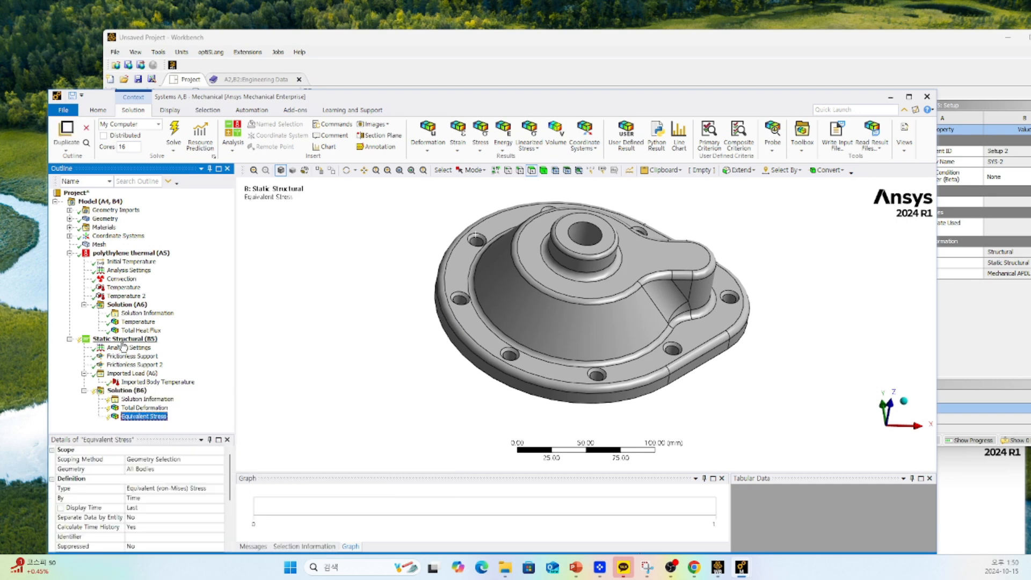
# Solve the Static Structural analysis and reposition the Mechanical window on the desktop
pyautogui.rightClick(131, 339)
pyautogui.click(320, 334)
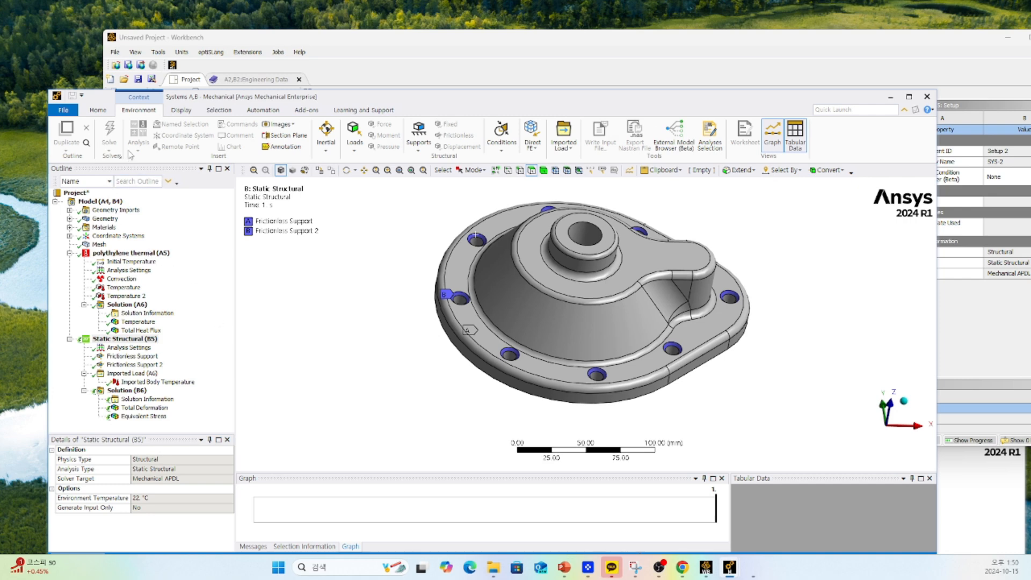
pyautogui.moveTo(188, 99); pyautogui.dragTo(277, 62)
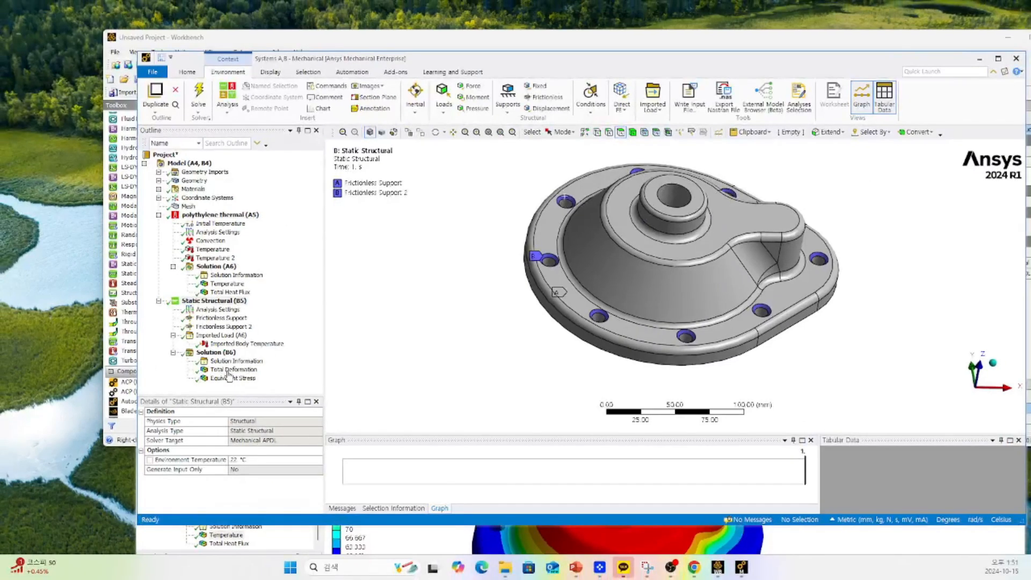
# Show the Total Deformation result as plain contours without vectors and inspect the housing from the front
pyautogui.click(248, 525)
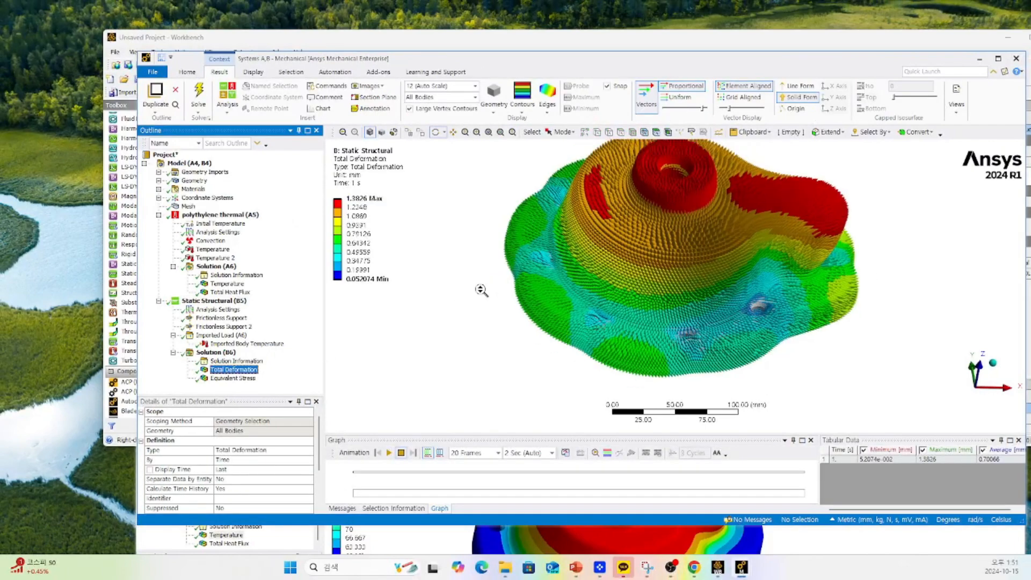
pyautogui.scroll(-2, 481, 290)
pyautogui.keyDown('ctrl'); pyautogui.moveTo(567, 290); pyautogui.dragTo(537, 310, button='middle'); pyautogui.keyUp('ctrl')
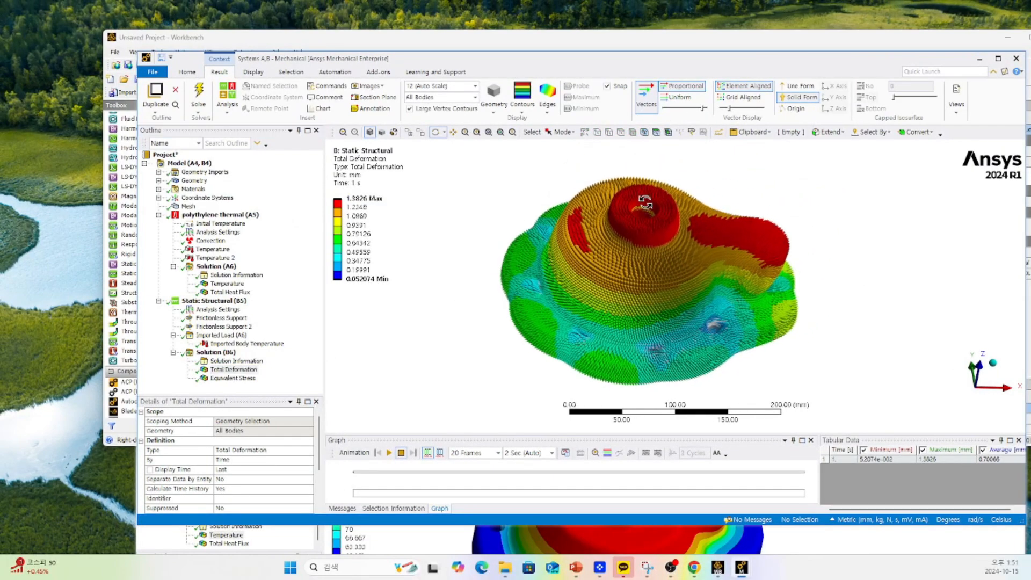
pyautogui.click(646, 94)
pyautogui.moveTo(596, 163); pyautogui.dragTo(593, 260)
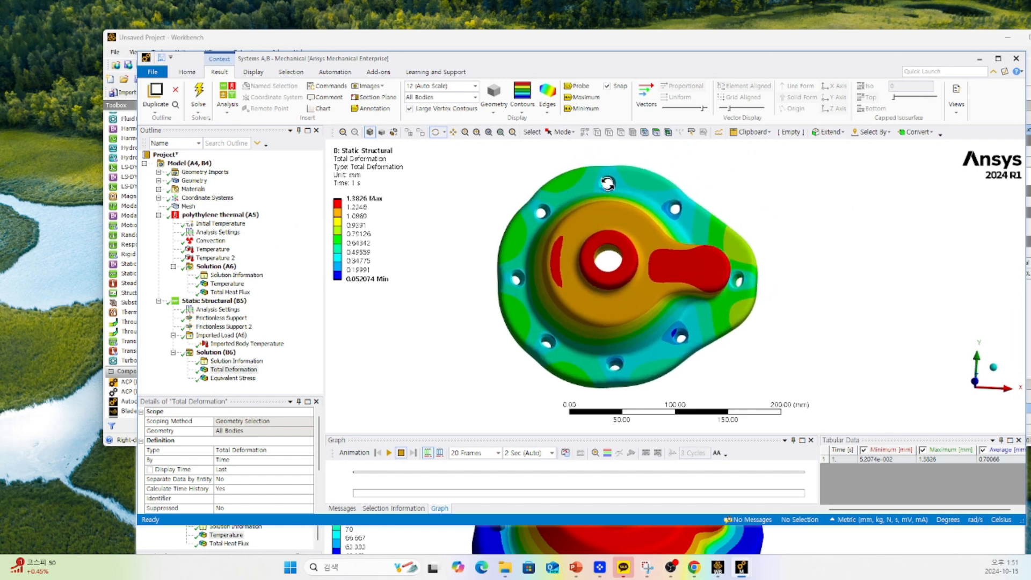
pyautogui.moveTo(545, 226); pyautogui.dragTo(572, 204)
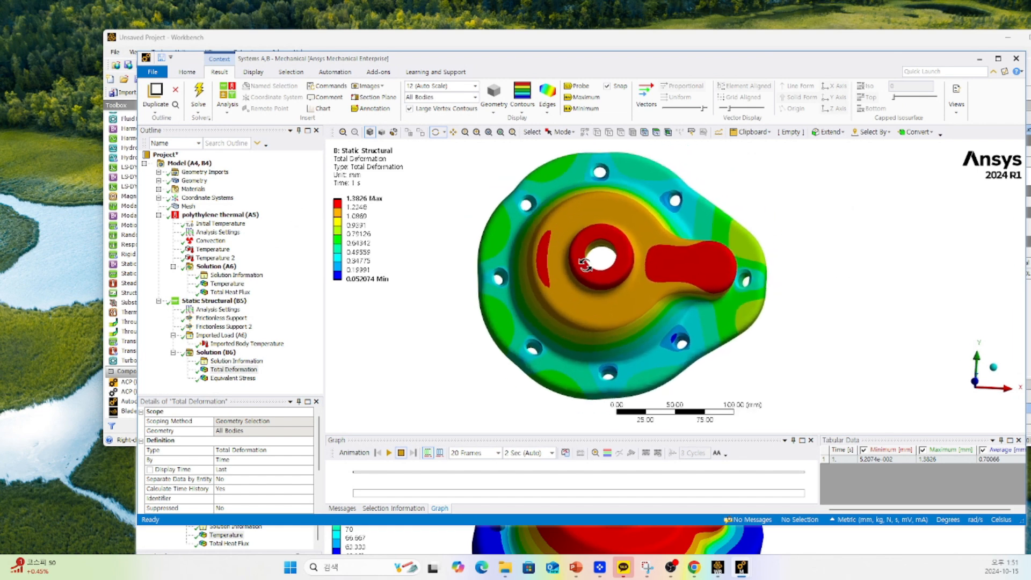
# Set the deformation display scale to 2x Auto and animate the Total Deformation result
pyautogui.click(446, 86)
pyautogui.click(444, 127)
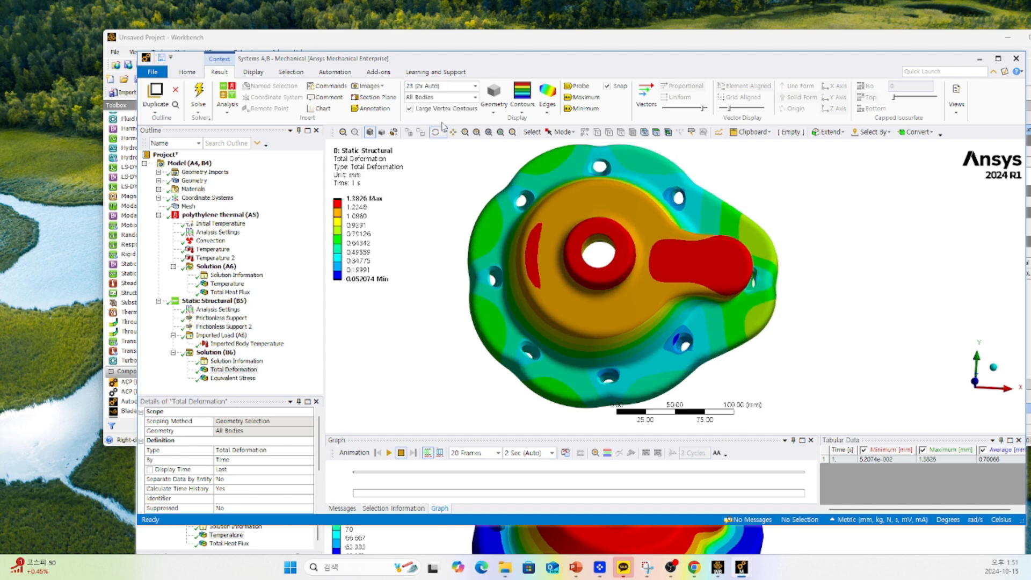
pyautogui.scroll(-2, 511, 238)
pyautogui.moveTo(527, 268)
pyautogui.mouseDown()
pyautogui.moveTo(511, 258)
pyautogui.moveTo(519, 263)
pyautogui.mouseUp()
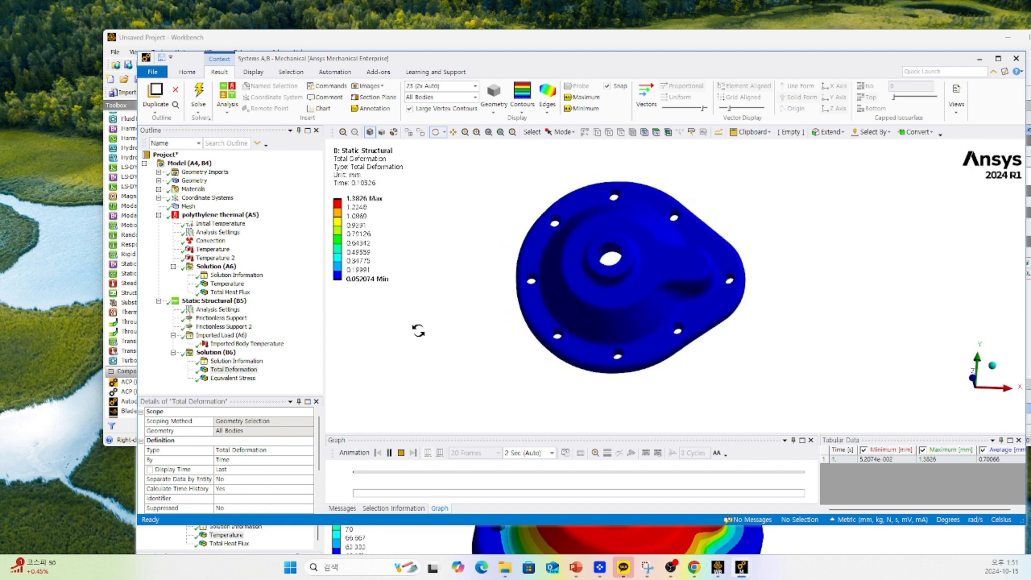
# Show the Equivalent Stress result with the maximum marked and examine where the peak stress occurs on the housing
pyautogui.click(232, 378)
pyautogui.moveTo(634, 390); pyautogui.dragTo(570, 298)
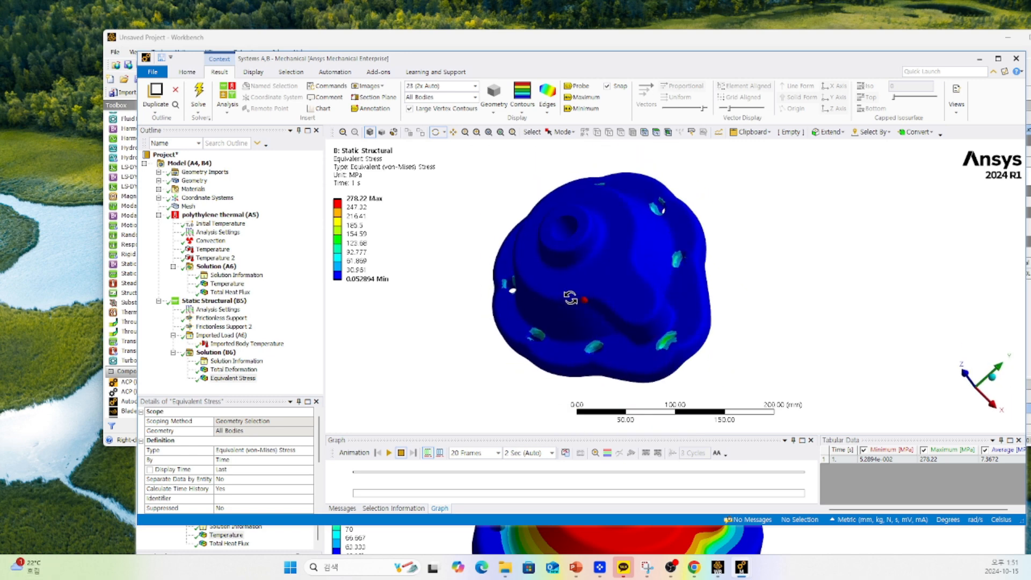
pyautogui.click(584, 97)
pyautogui.click(584, 109)
pyautogui.moveTo(581, 168)
pyautogui.mouseDown()
pyautogui.moveTo(617, 271)
pyautogui.moveTo(570, 315)
pyautogui.moveTo(600, 277)
pyautogui.moveTo(546, 197)
pyautogui.moveTo(606, 214)
pyautogui.mouseUp()
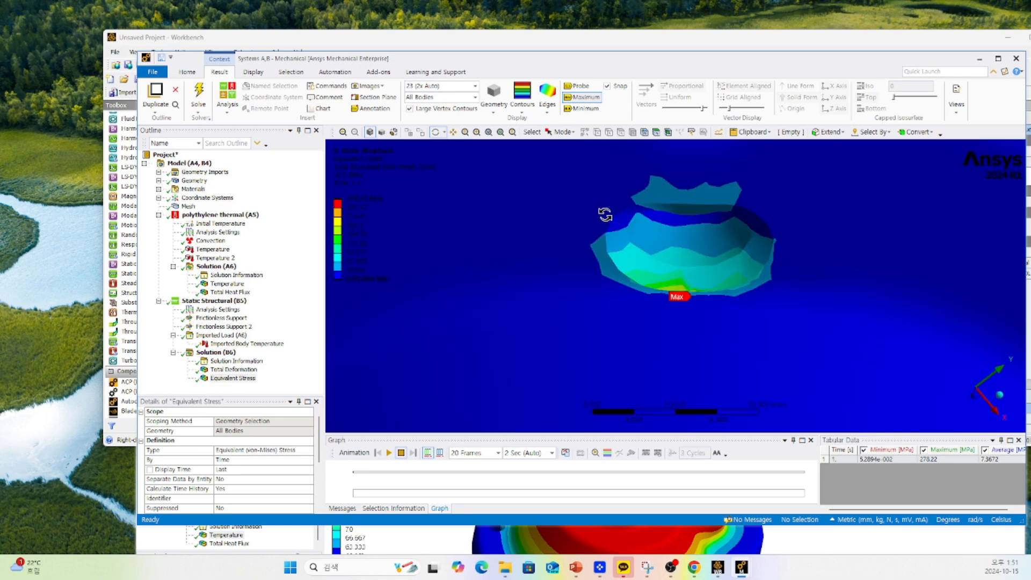
pyautogui.moveTo(685, 295); pyautogui.dragTo(622, 219)
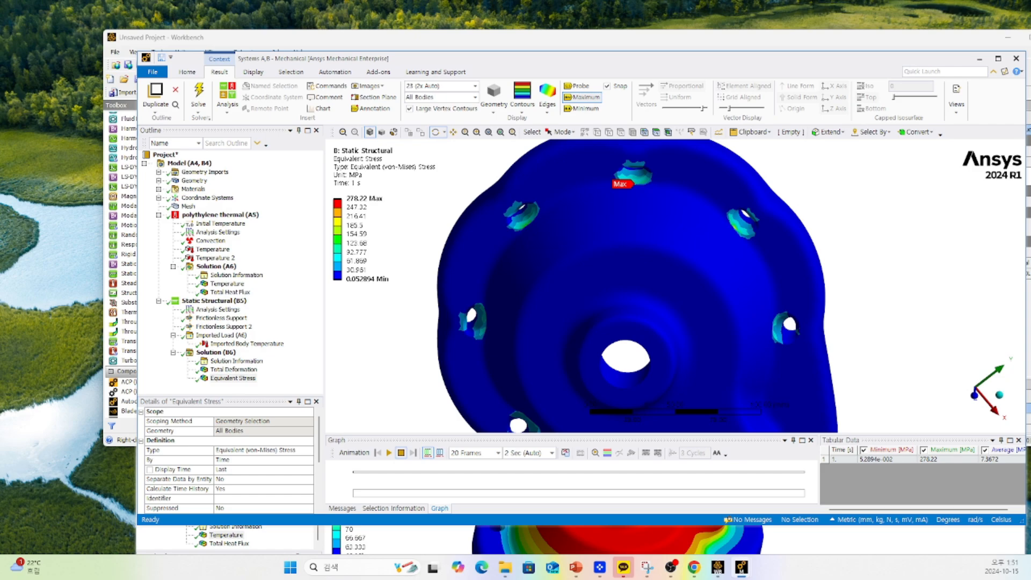